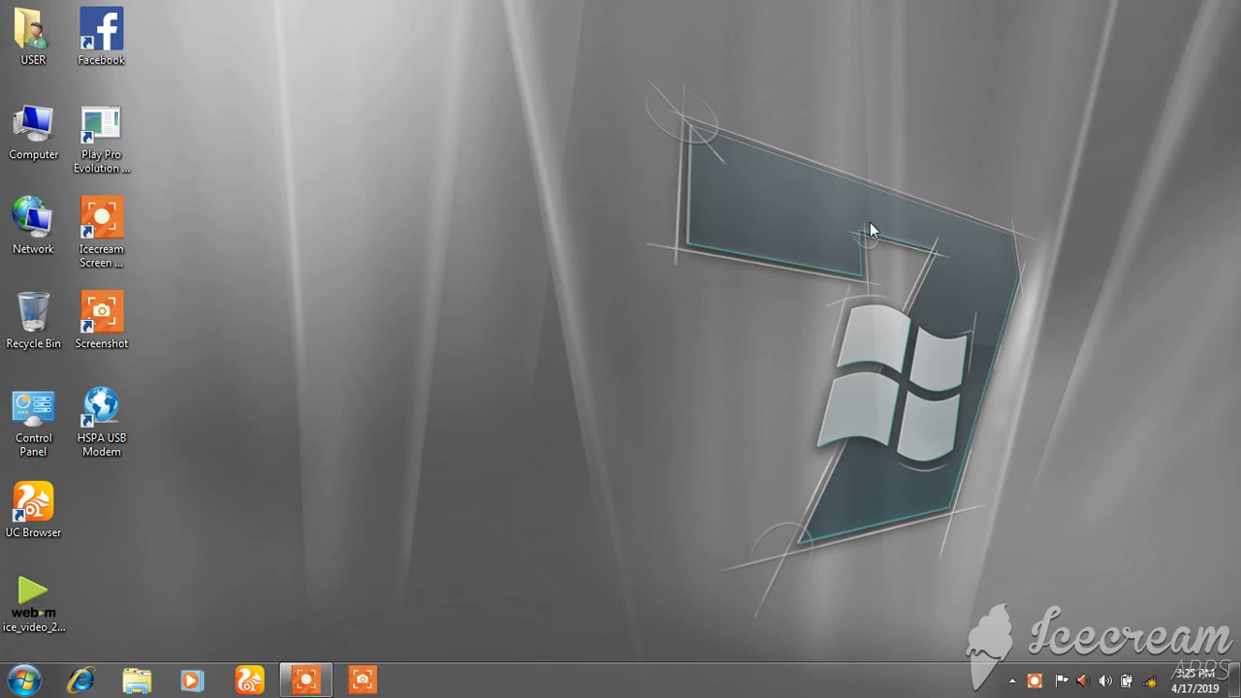
Open Computer, go to Favorites, and look through the Desktop folder before returning to Favorites.
double_click(45, 134)
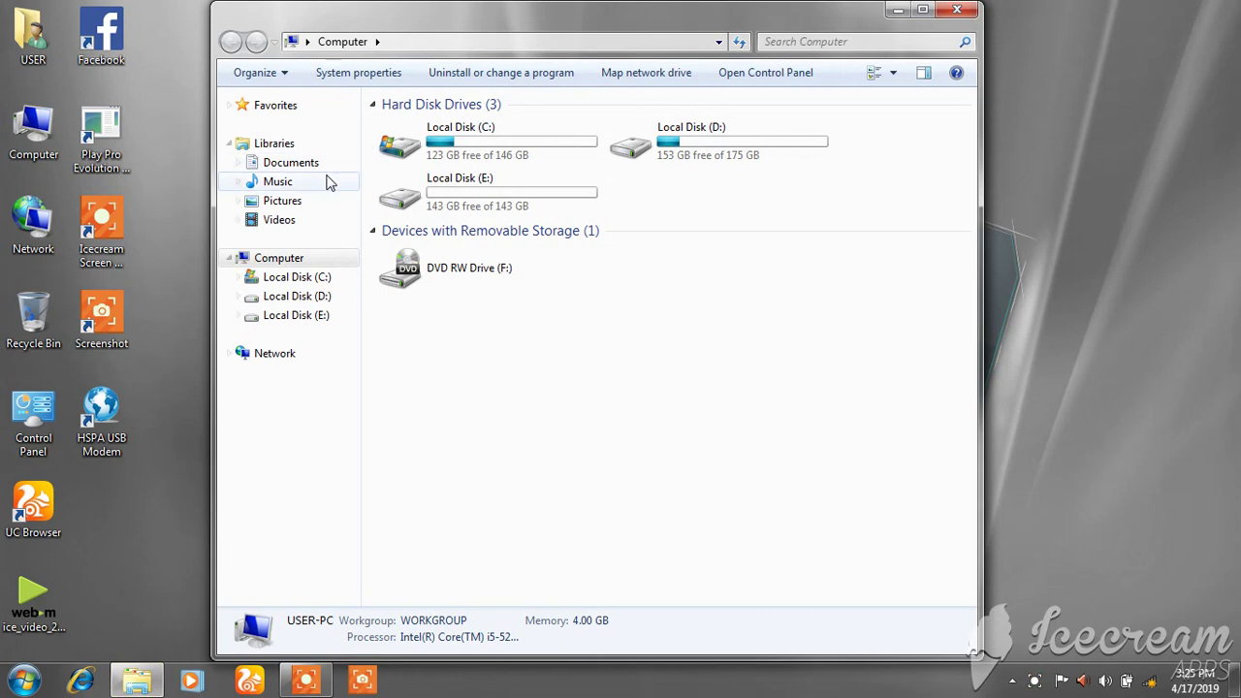
left_click(296, 111)
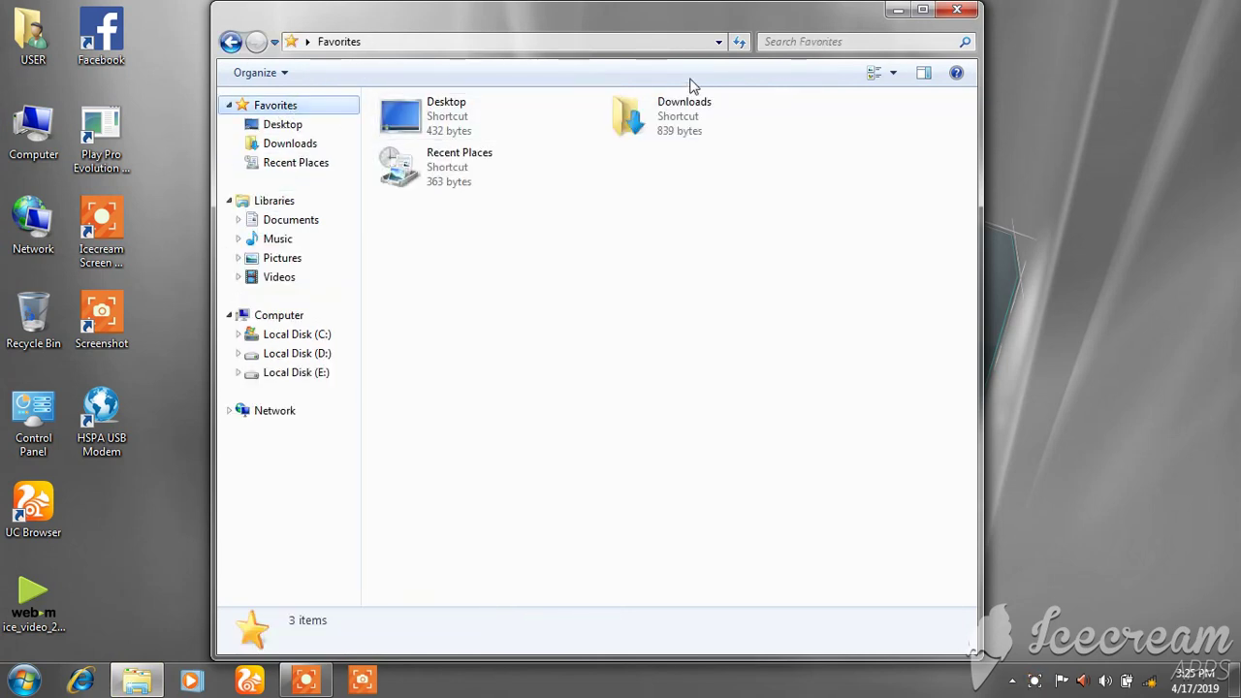
double_click(455, 131)
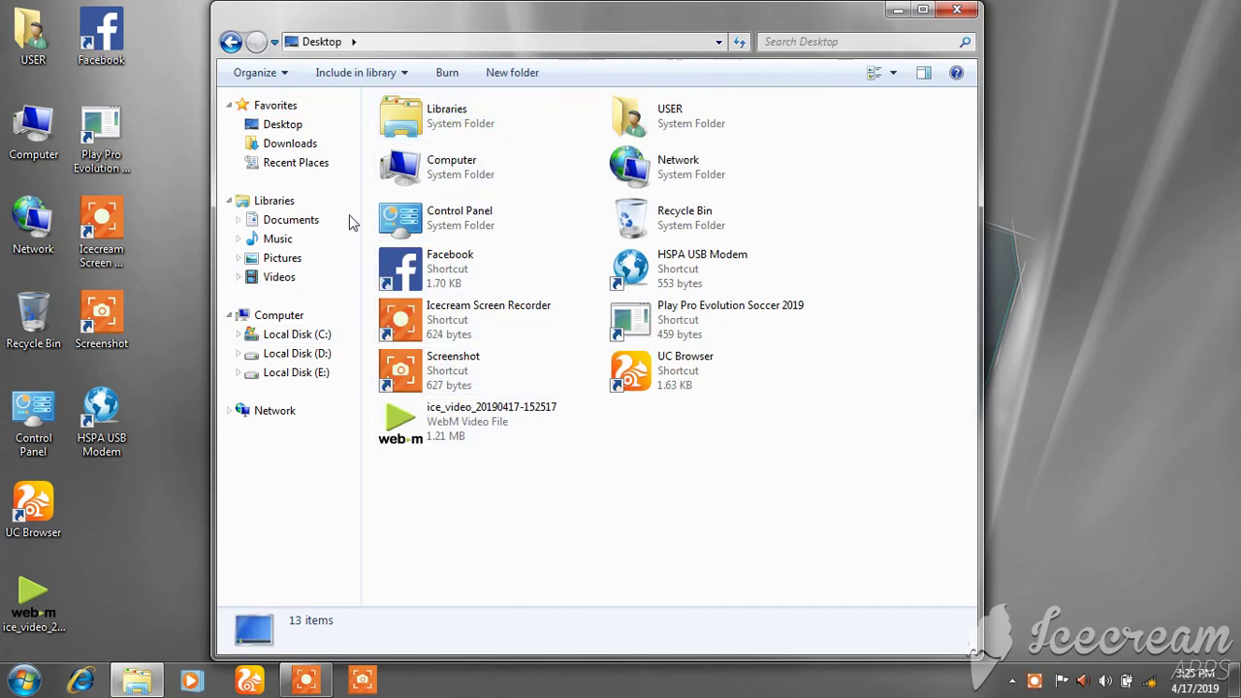
left_click(229, 43)
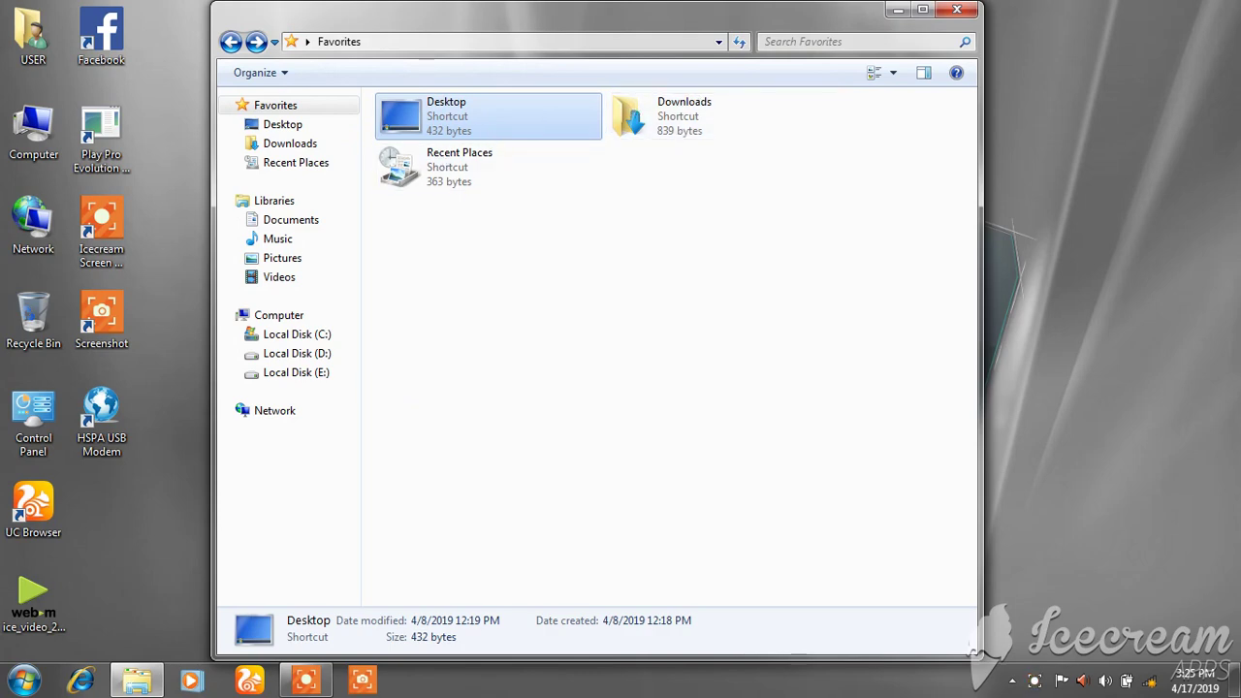
Minimize the Favorites window, bring up the Icecream Screen Recorder control bar, and restore the Favorites window.
left_click(897, 12)
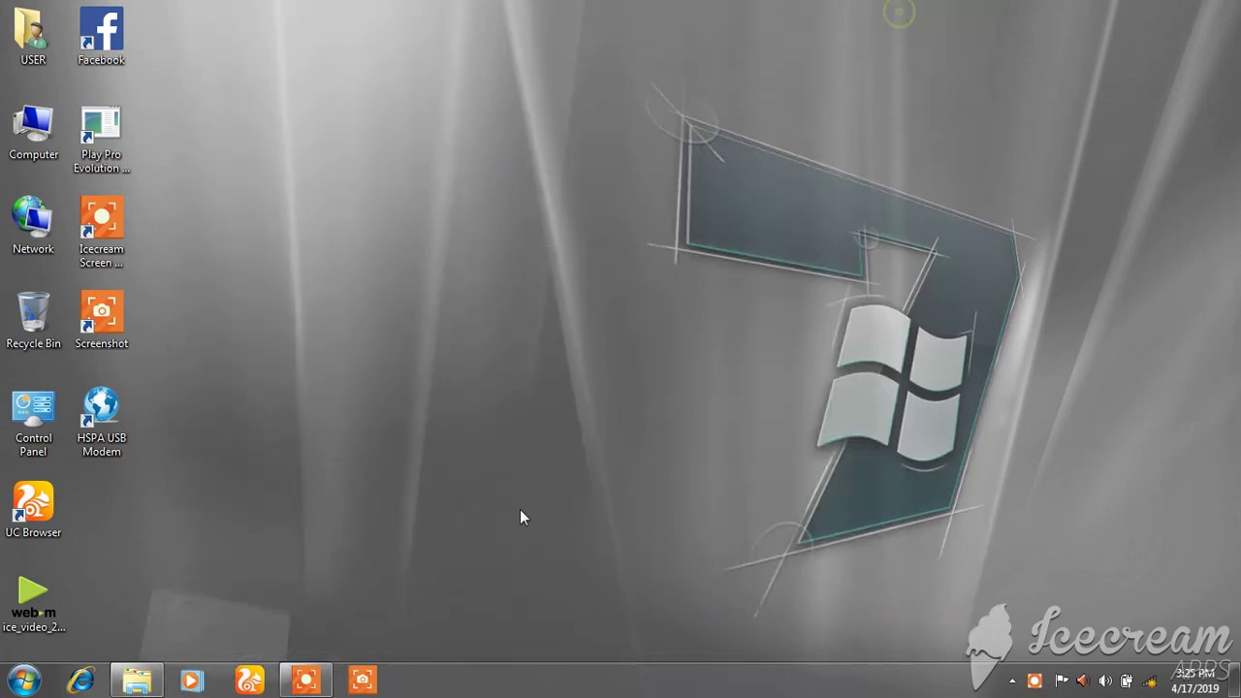
left_click(308, 682)
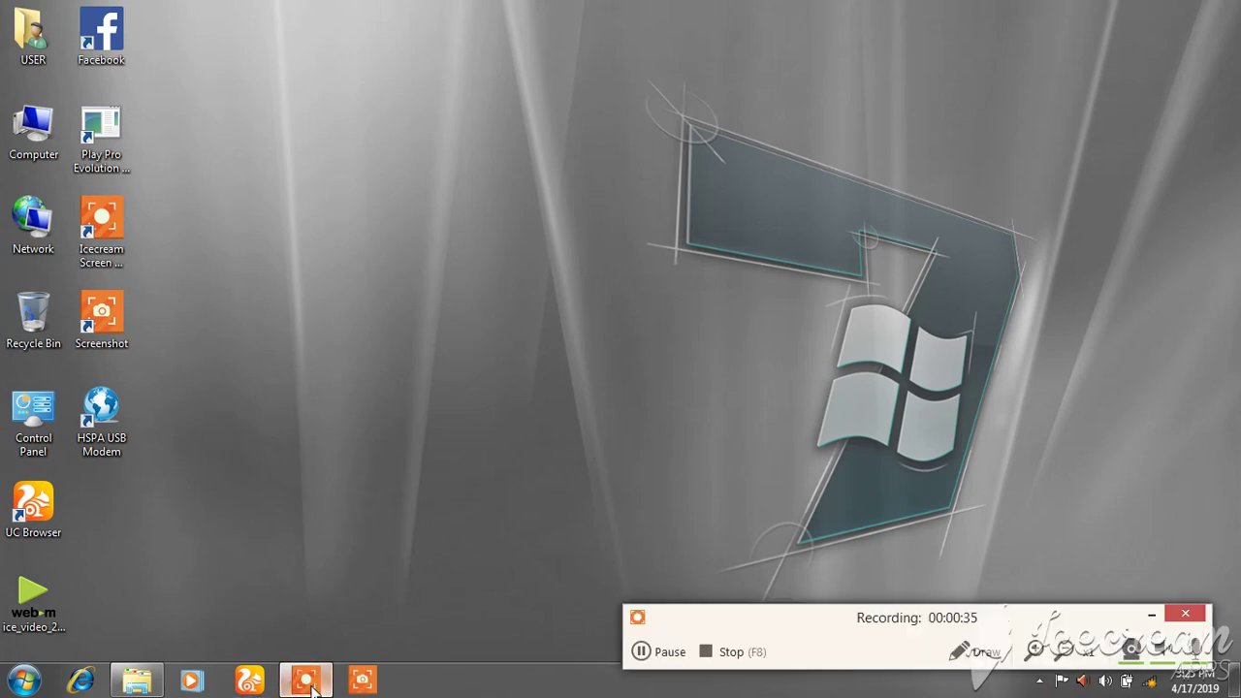
left_click(146, 685)
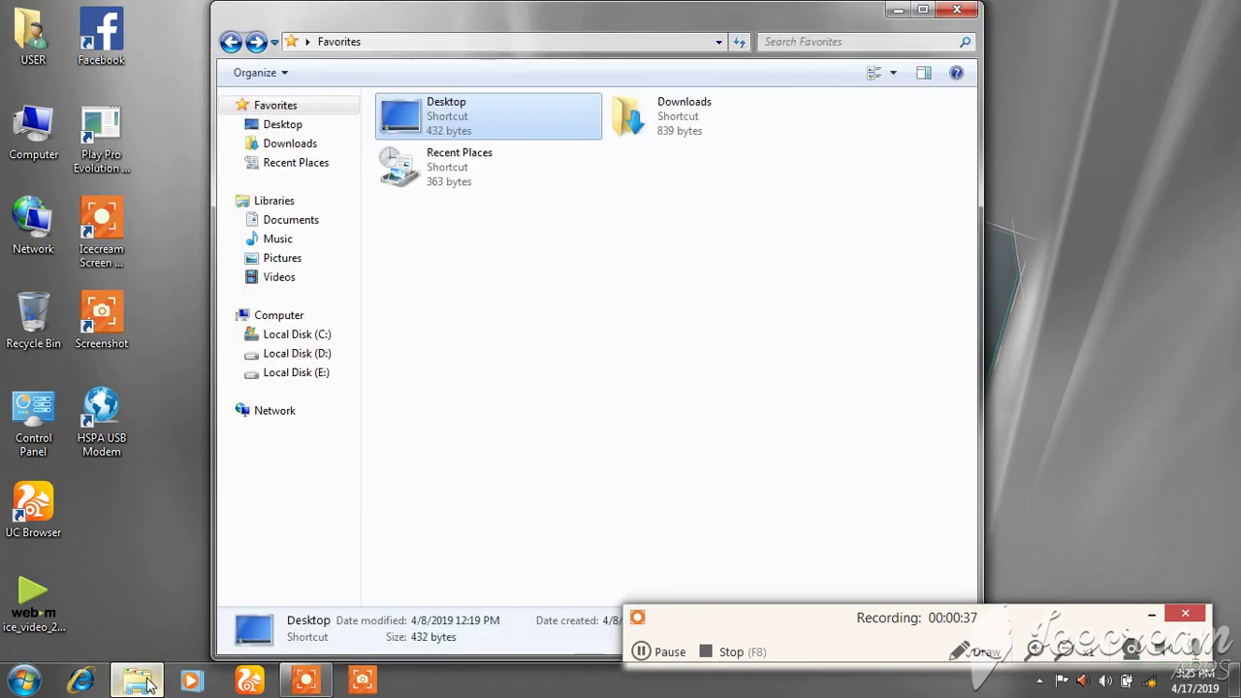
Look through the Downloads and Recent Places folders from Favorites, ending back in Favorites.
left_click(674, 118)
double_click(673, 119)
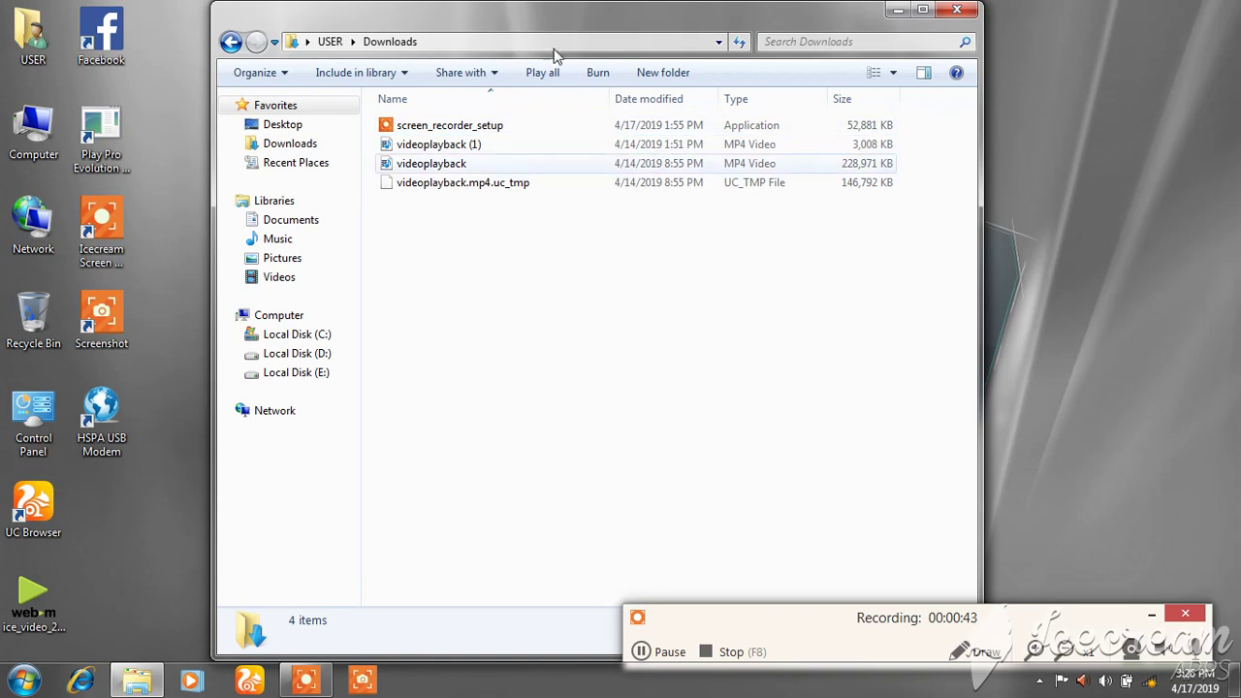
left_click(231, 43)
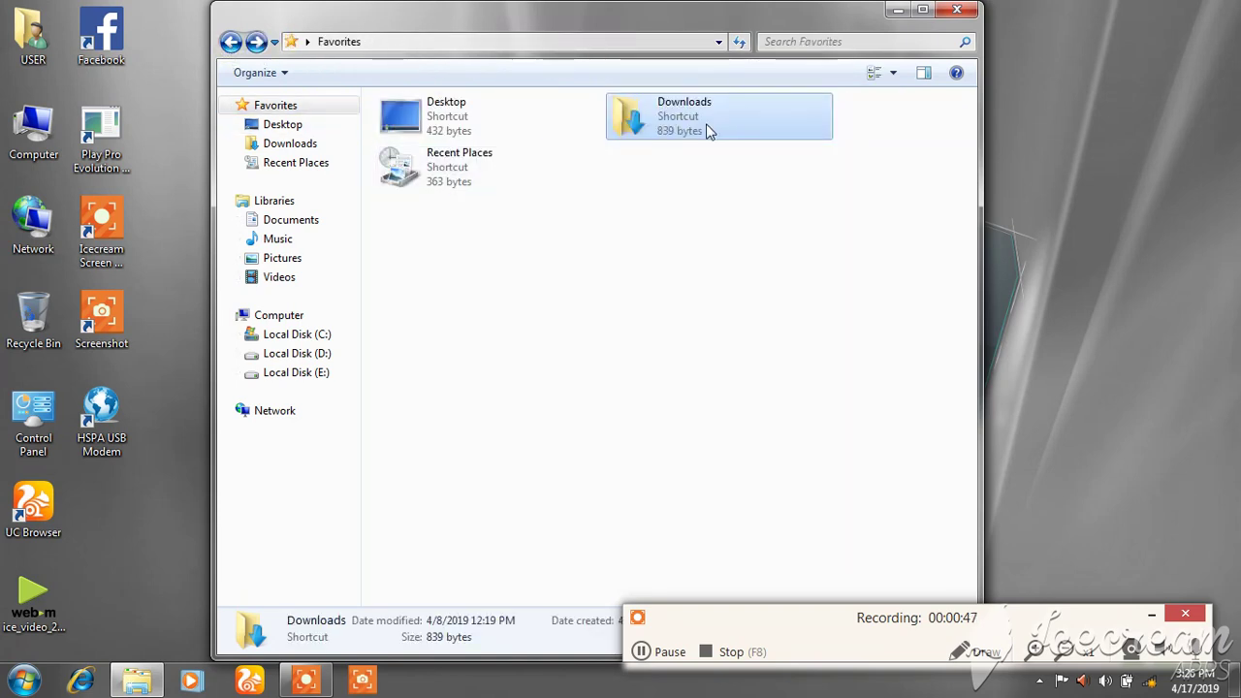
double_click(471, 177)
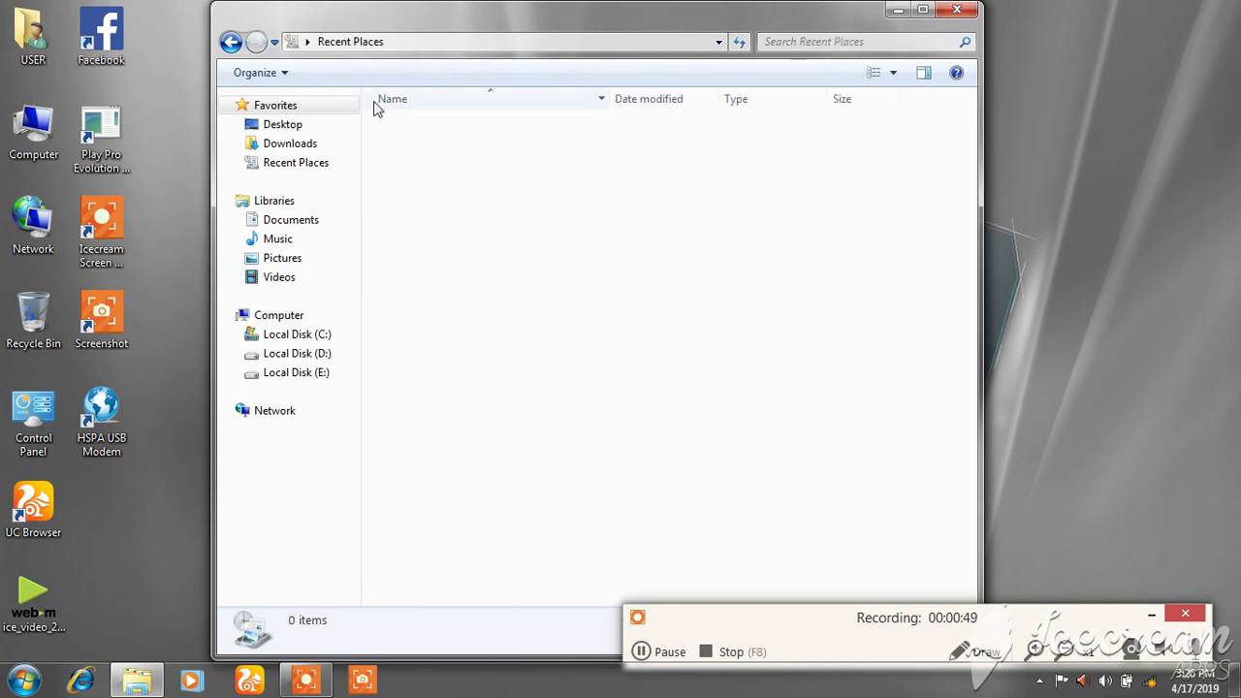
left_click(230, 41)
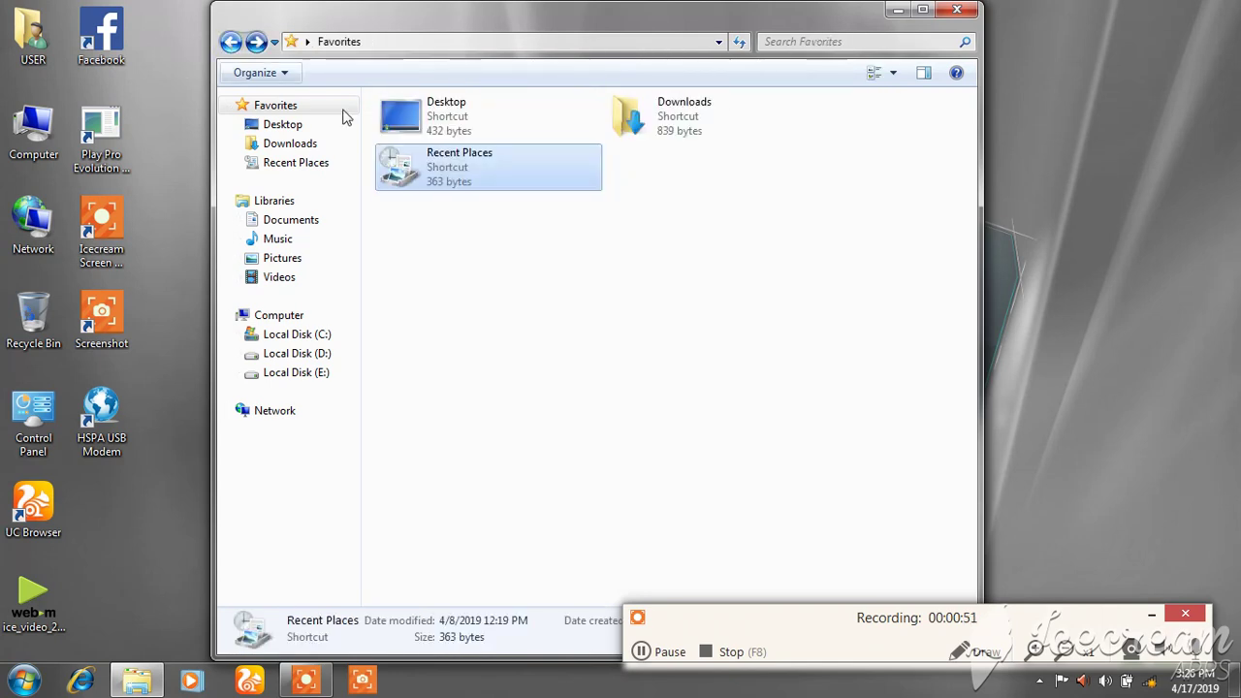
Open Libraries from the Desktop folder, view the Videos library, and return to the Desktop folder.
left_click(278, 129)
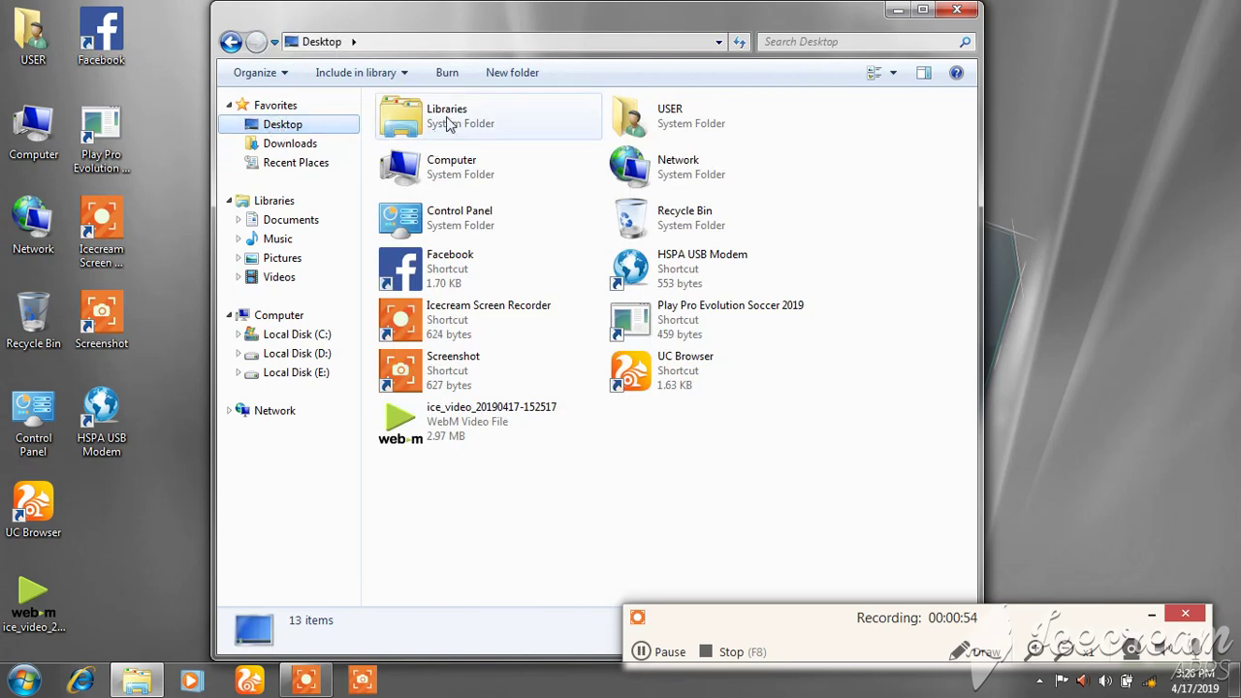
double_click(449, 123)
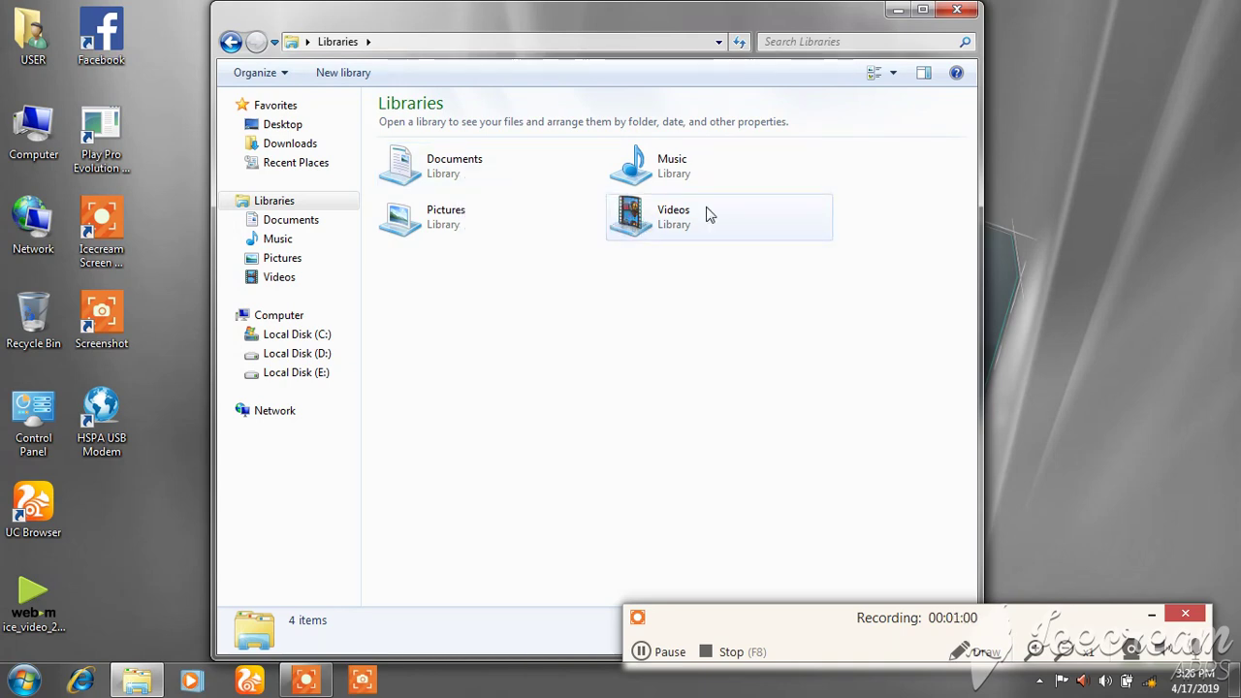
double_click(666, 228)
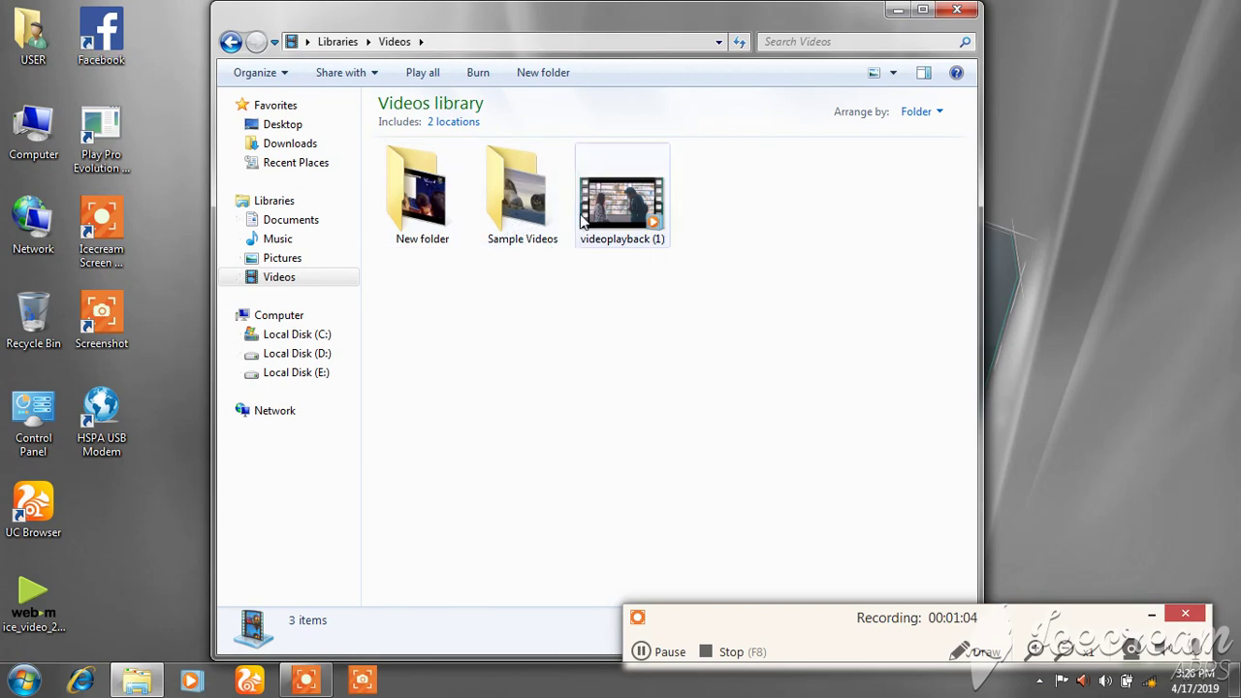
left_click(230, 41)
left_click(230, 41)
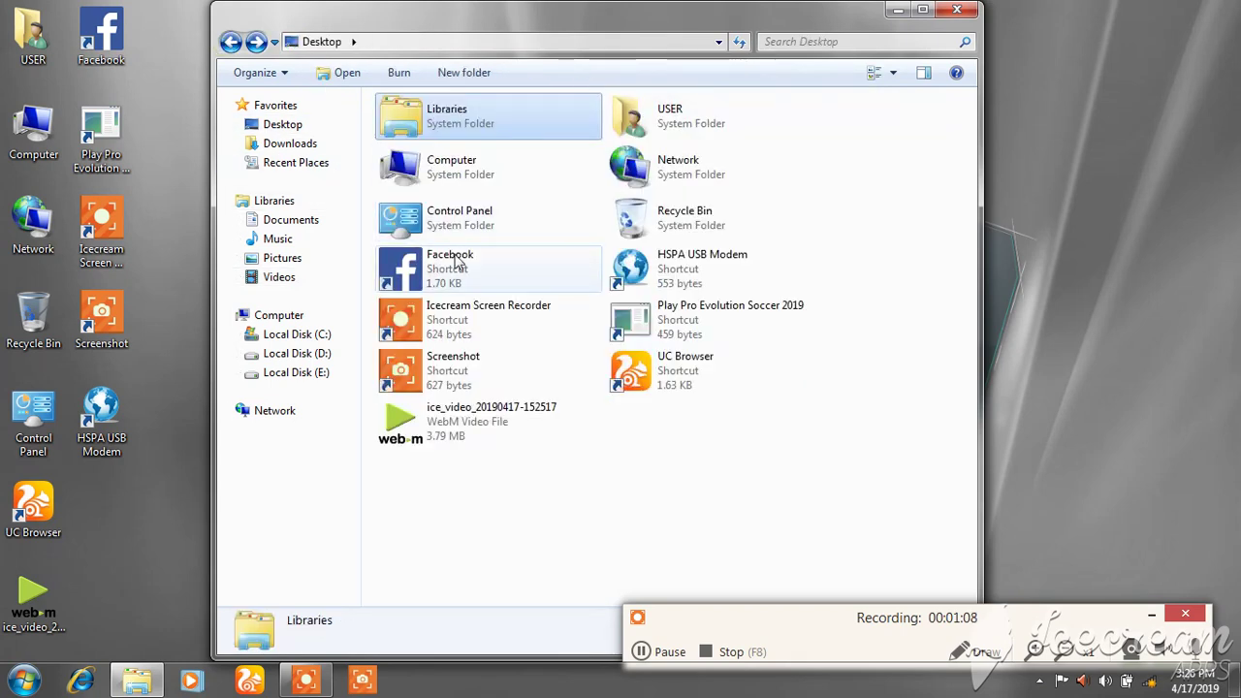
View the Control Panel categories from the Desktop folder, ending back in Favorites.
double_click(479, 215)
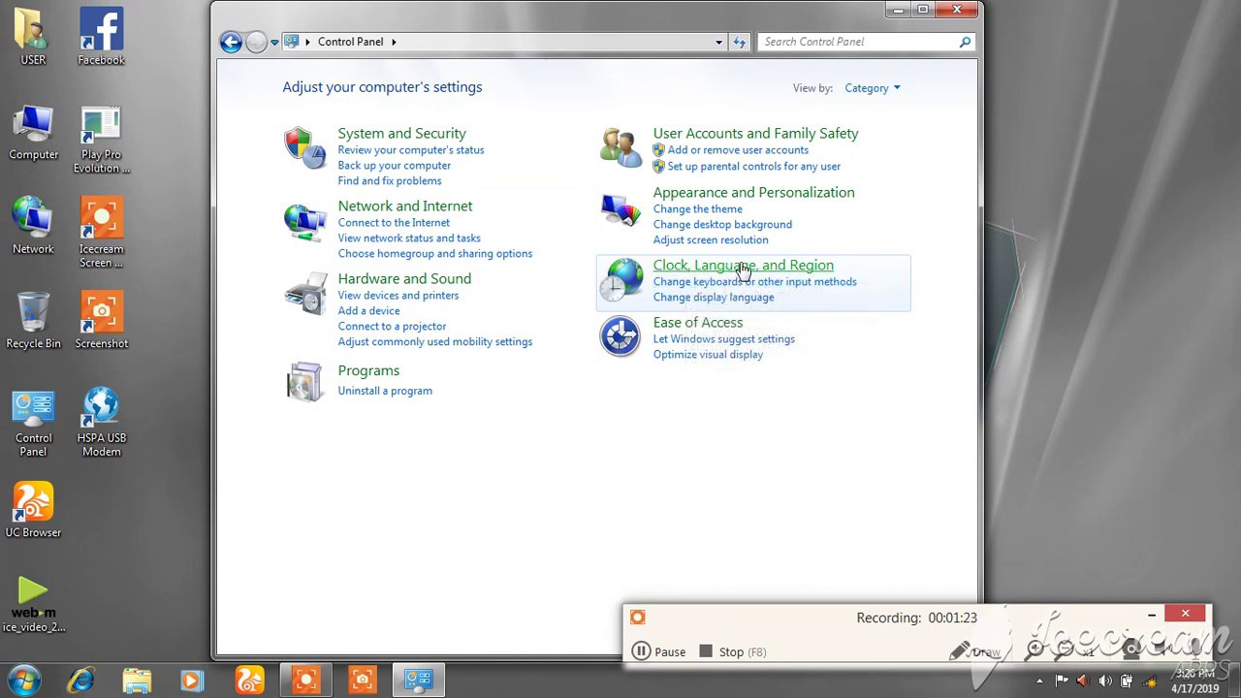
left_click(231, 42)
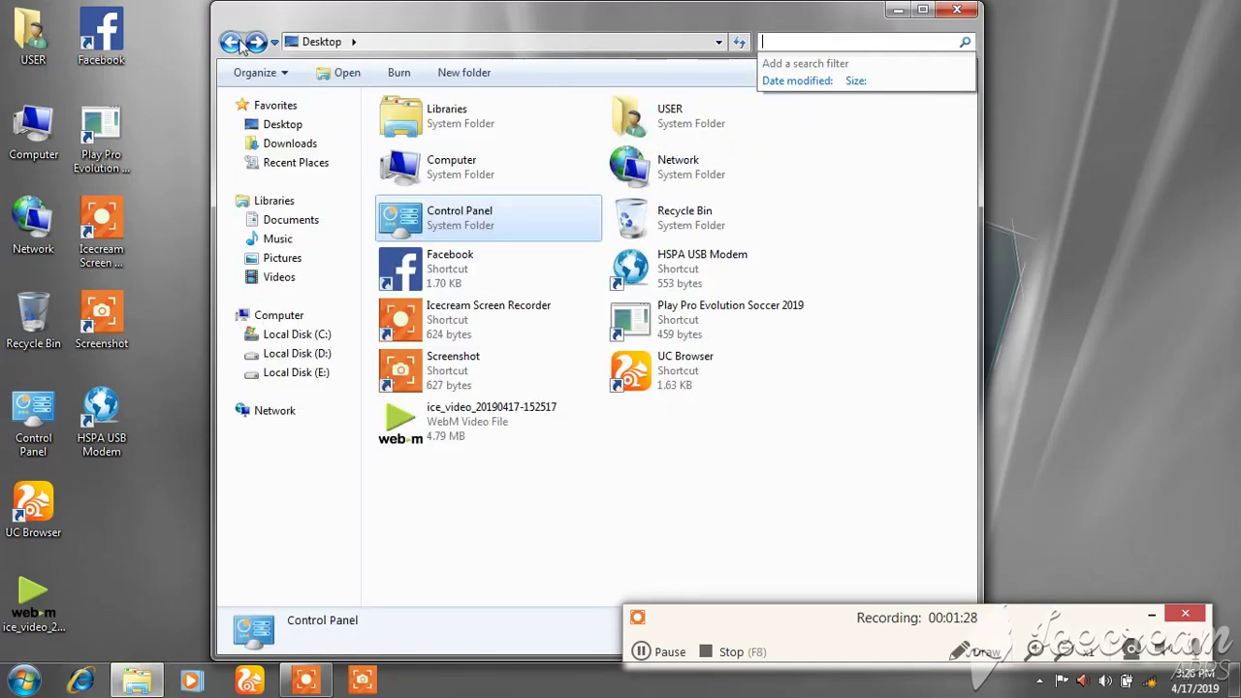
left_click(239, 44)
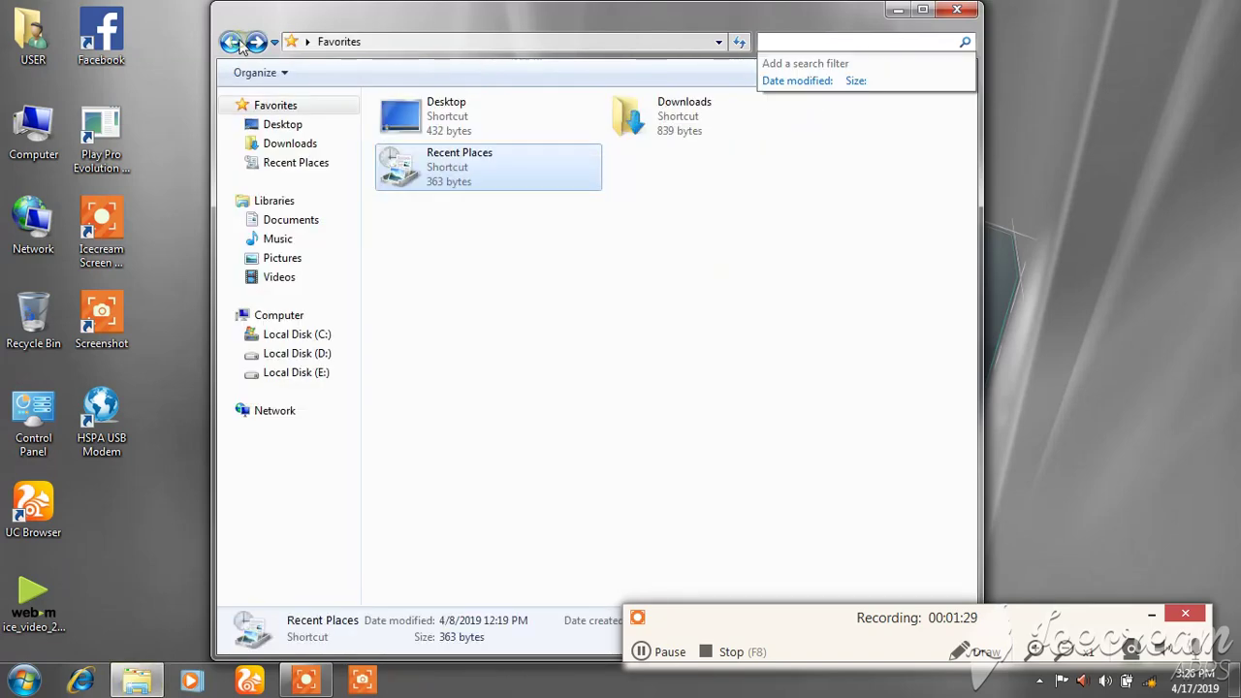
Examine the Documents, Pictures, Music and Videos libraries, including Public Documents, Public Music, My Pictures and Public Pictures.
left_click(287, 221)
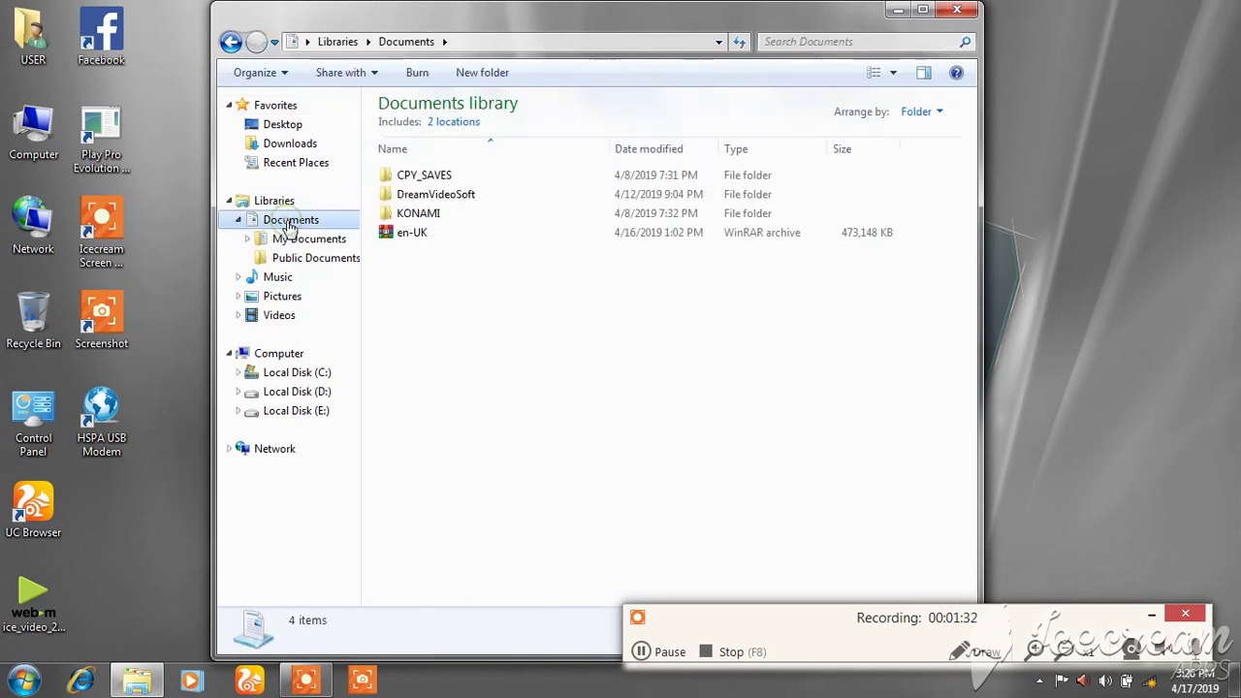
left_click(331, 260)
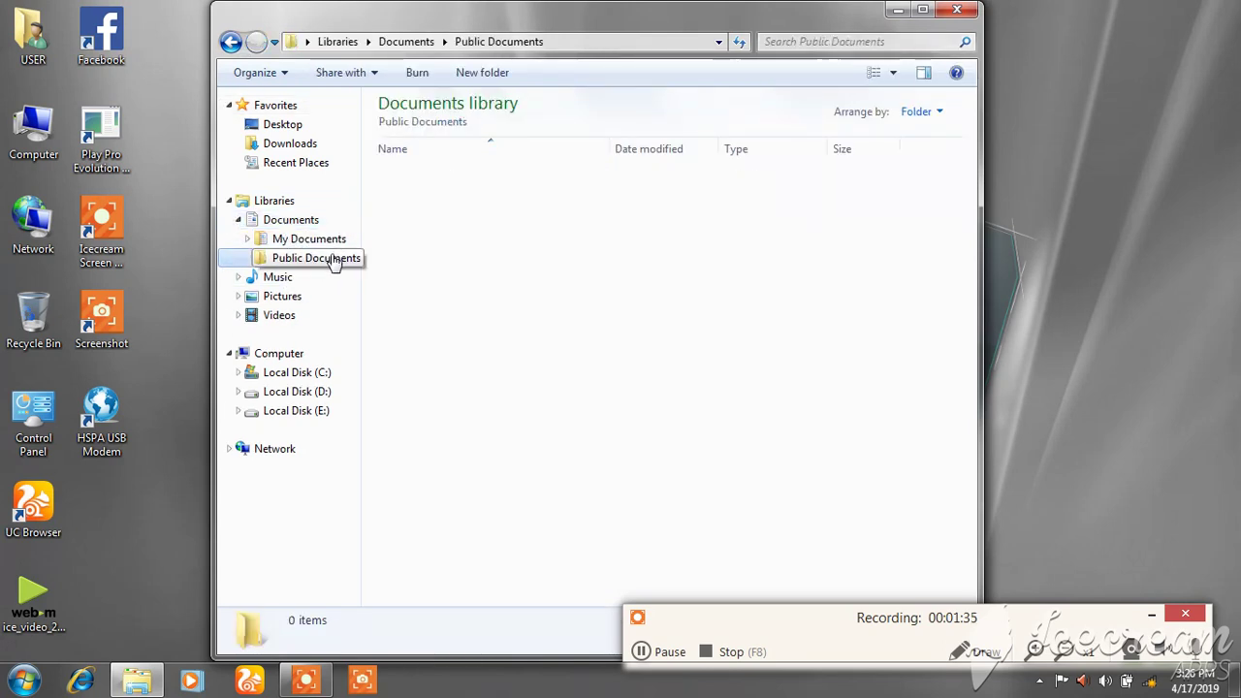
left_click(301, 295)
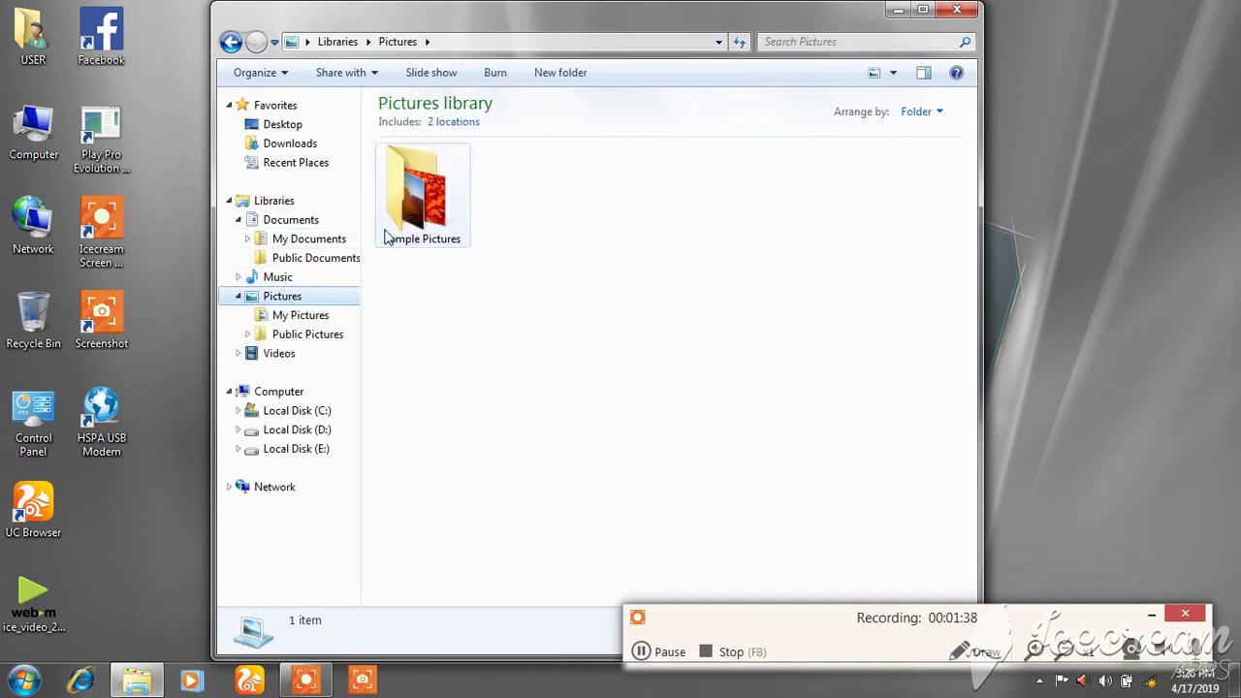
left_click(281, 277)
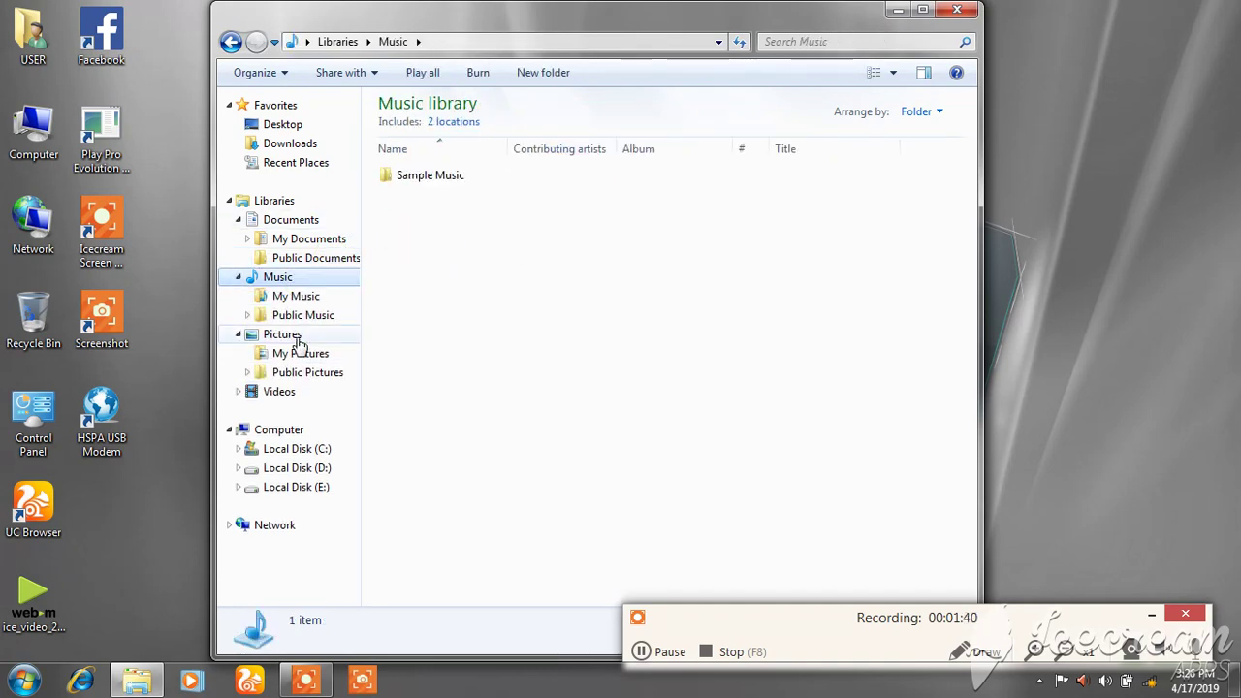
left_click(296, 317)
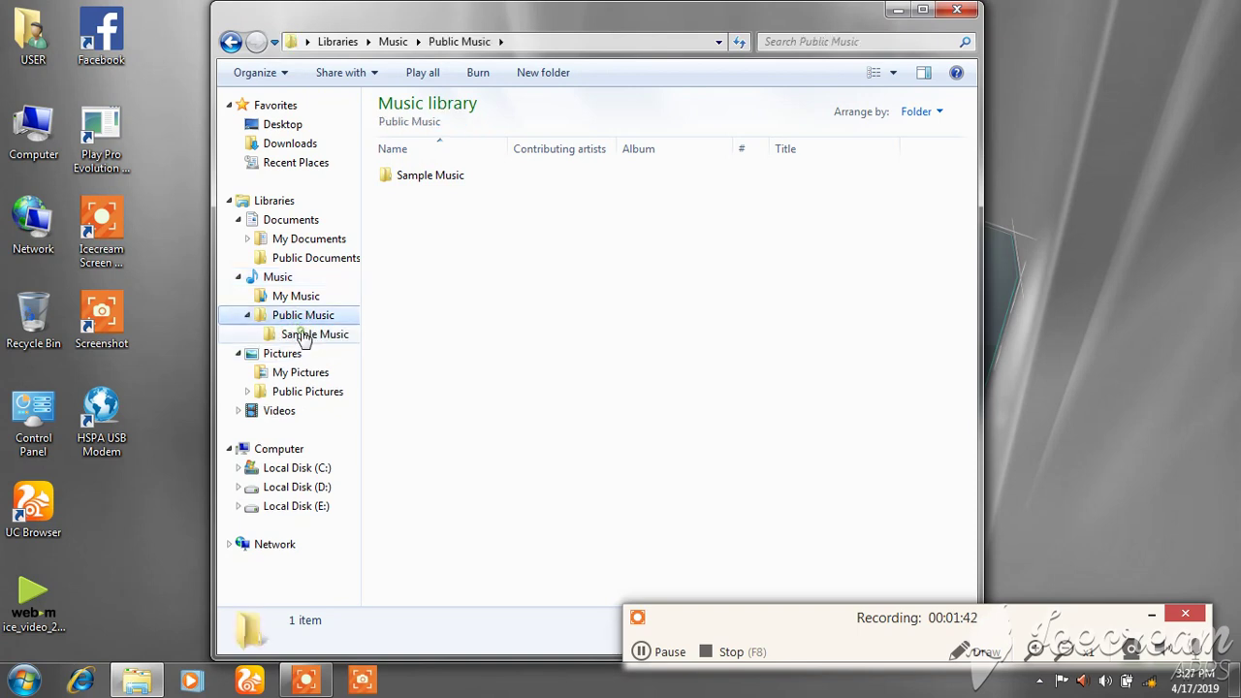
left_click(299, 333)
left_click(300, 378)
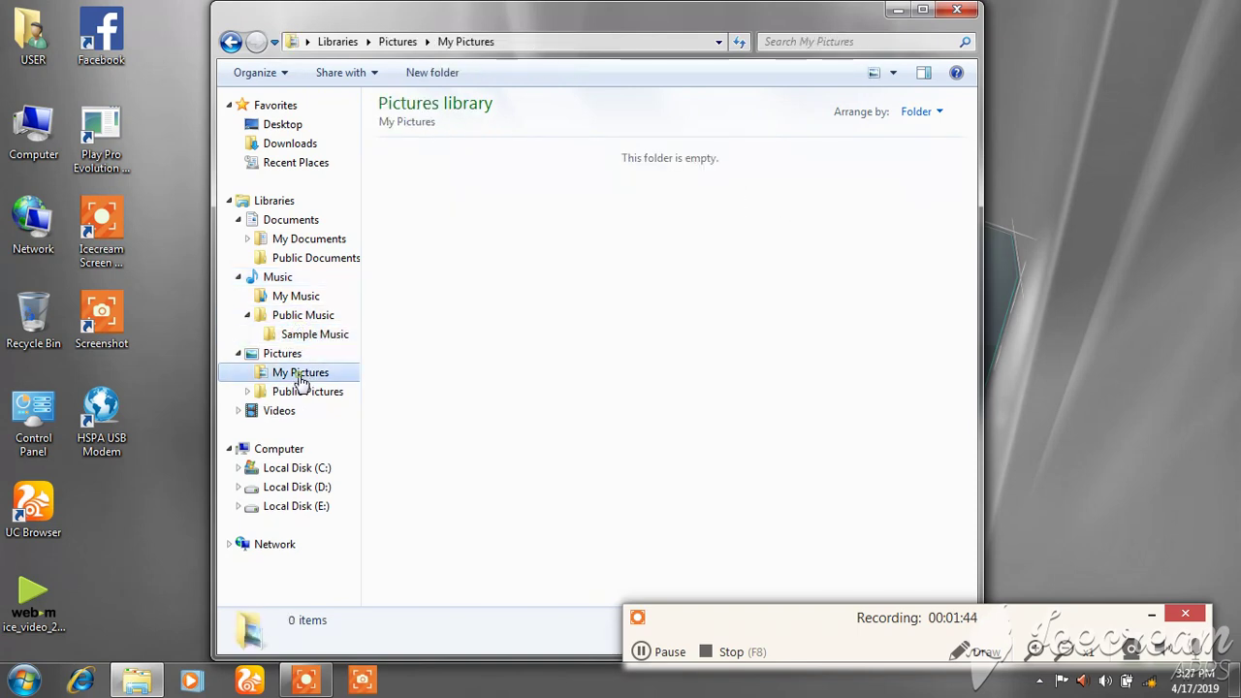
left_click(304, 394)
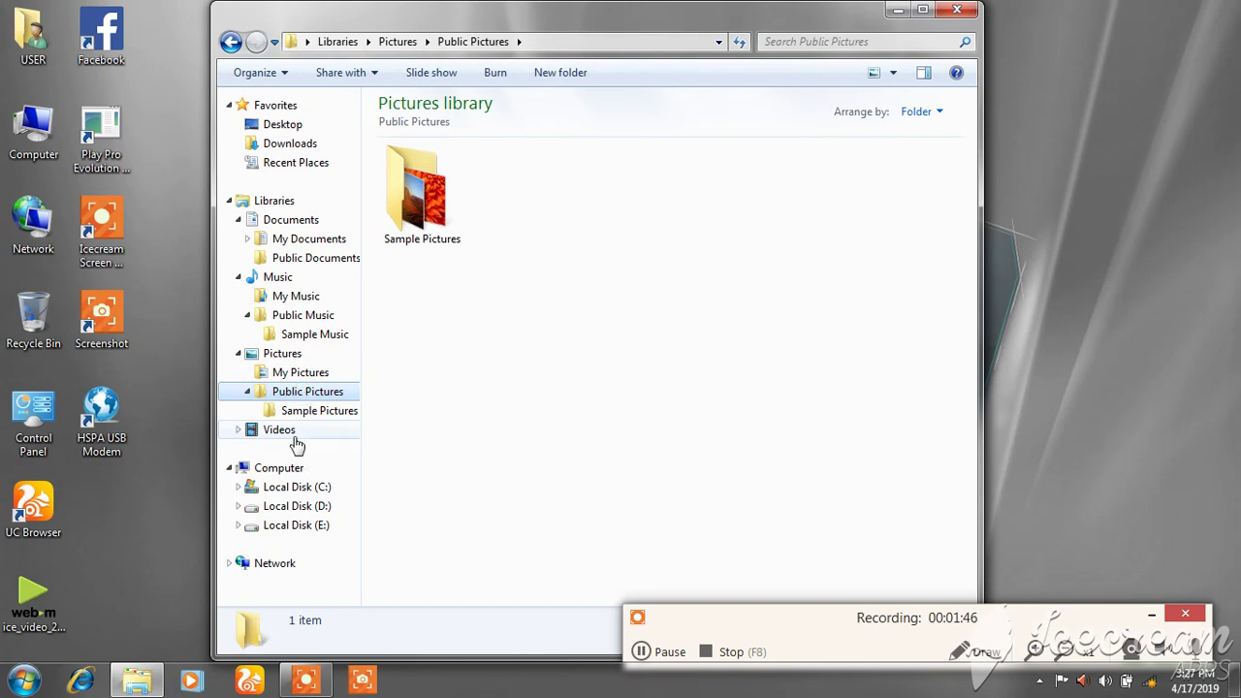
left_click(288, 435)
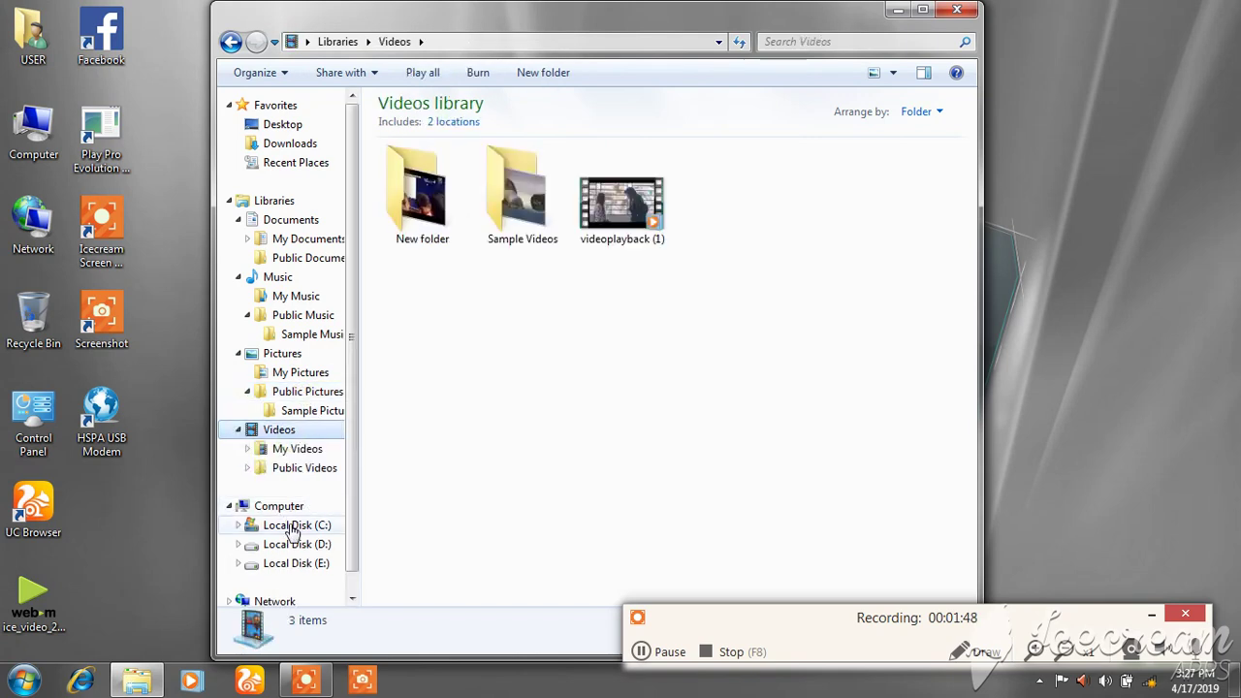
Browse the folders on Local Disk (D:) and Local Disk (C:).
left_click(293, 544)
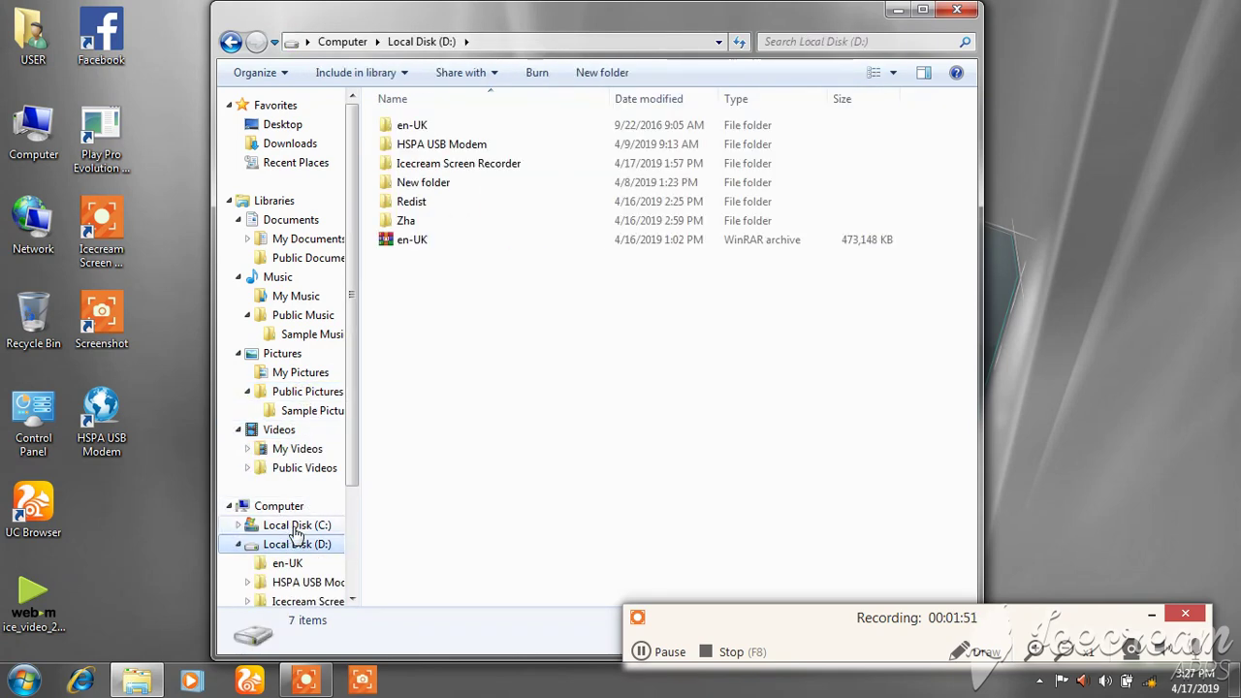
left_click(293, 528)
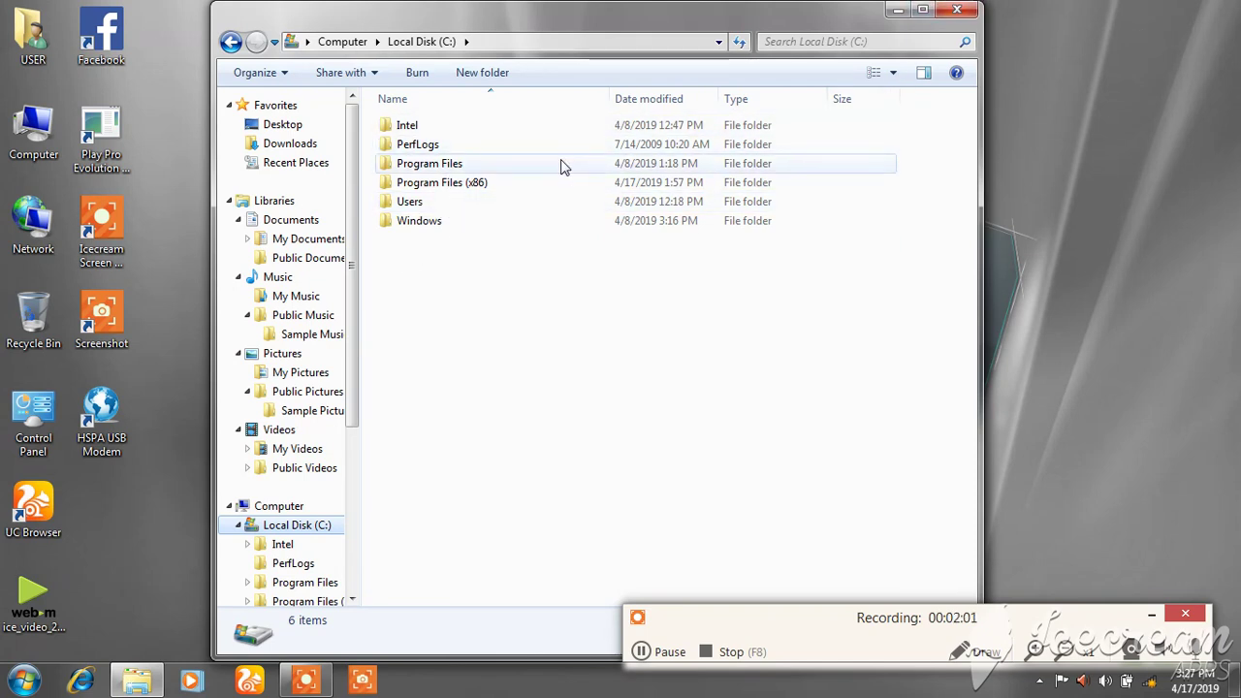
double_click(301, 525)
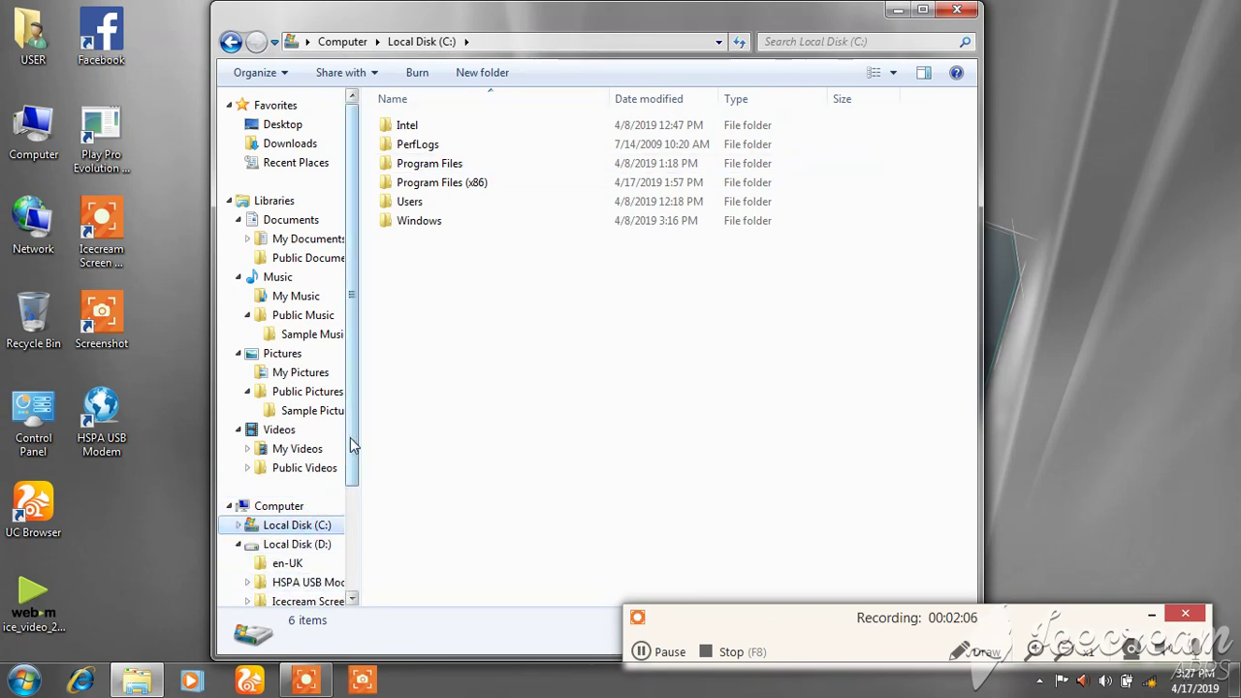
Inspect the USER and Public folders inside Users on Local Disk (C:), then go back to Local Disk (D:).
left_click(433, 207)
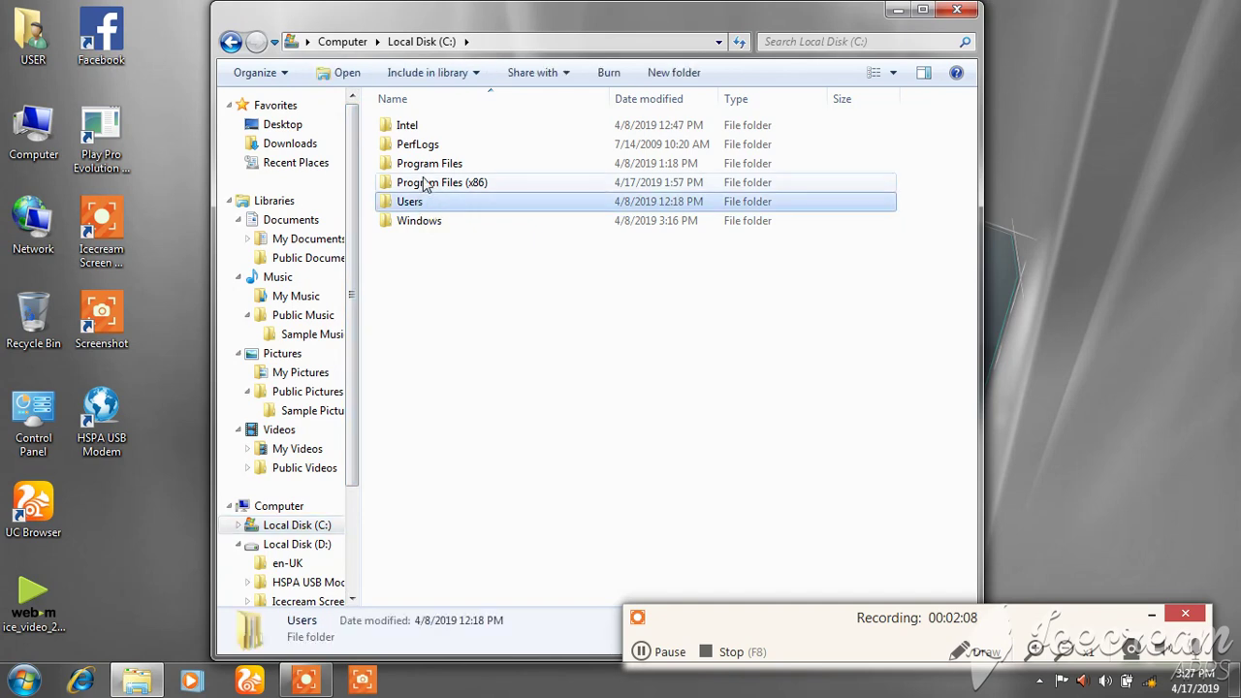
double_click(430, 202)
double_click(429, 149)
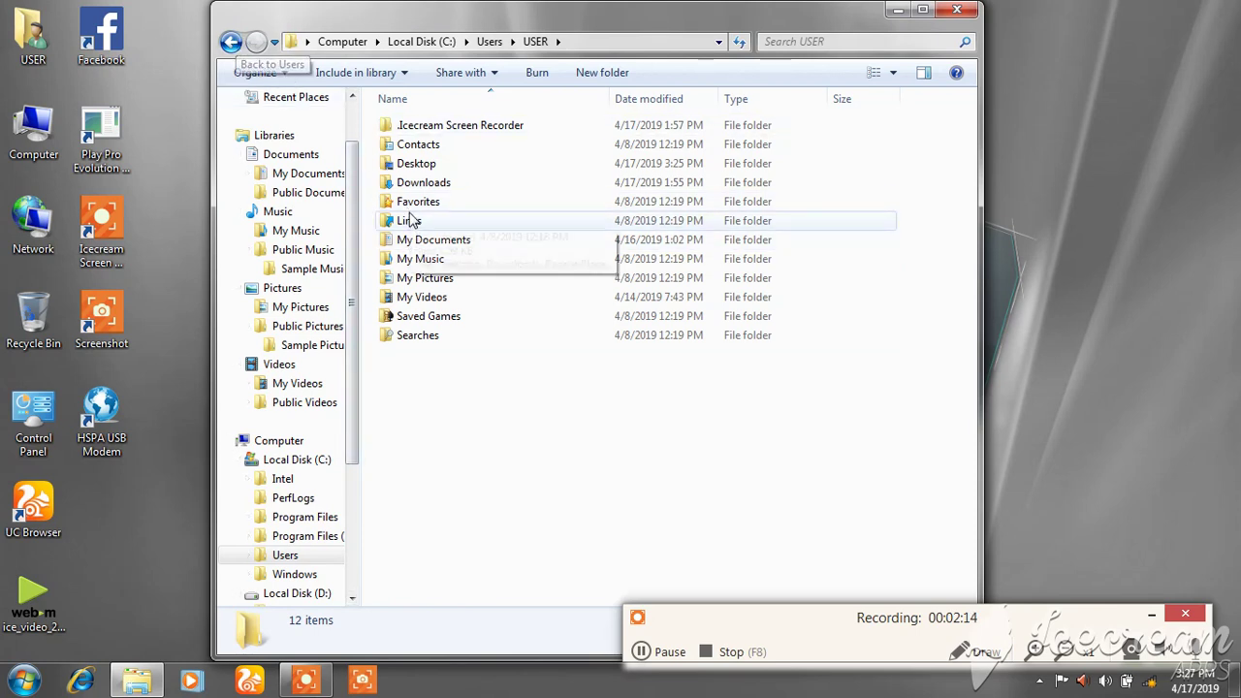
left_click(231, 42)
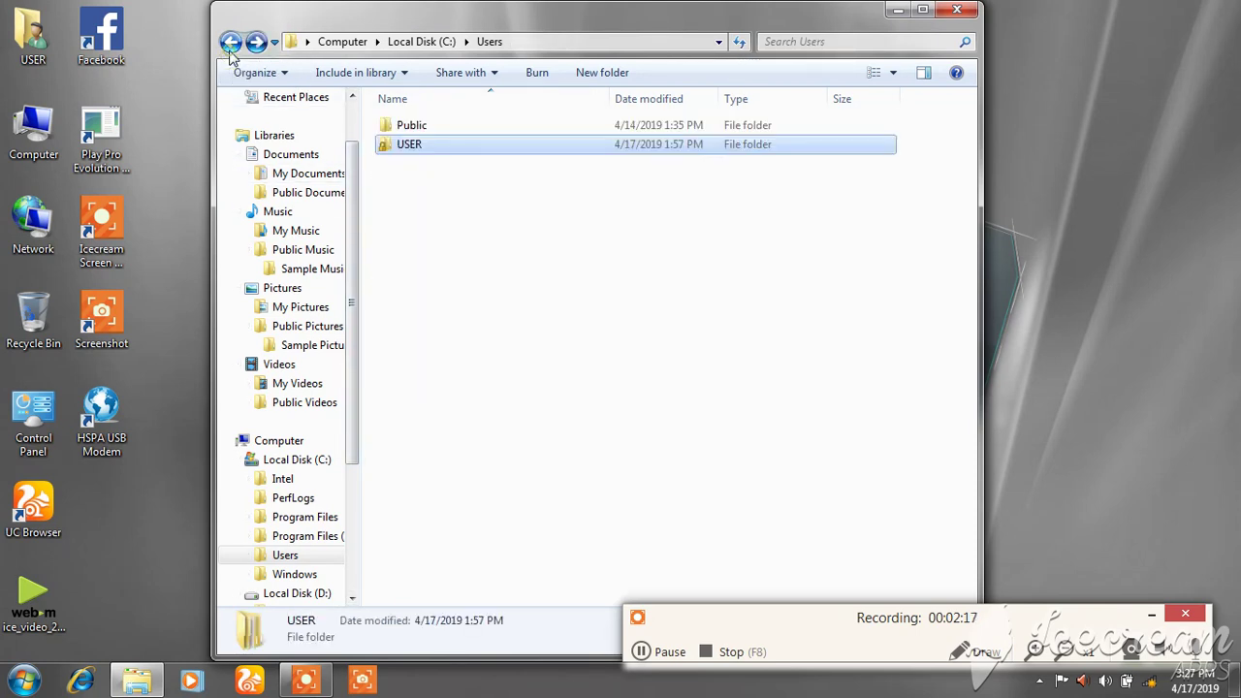
double_click(421, 129)
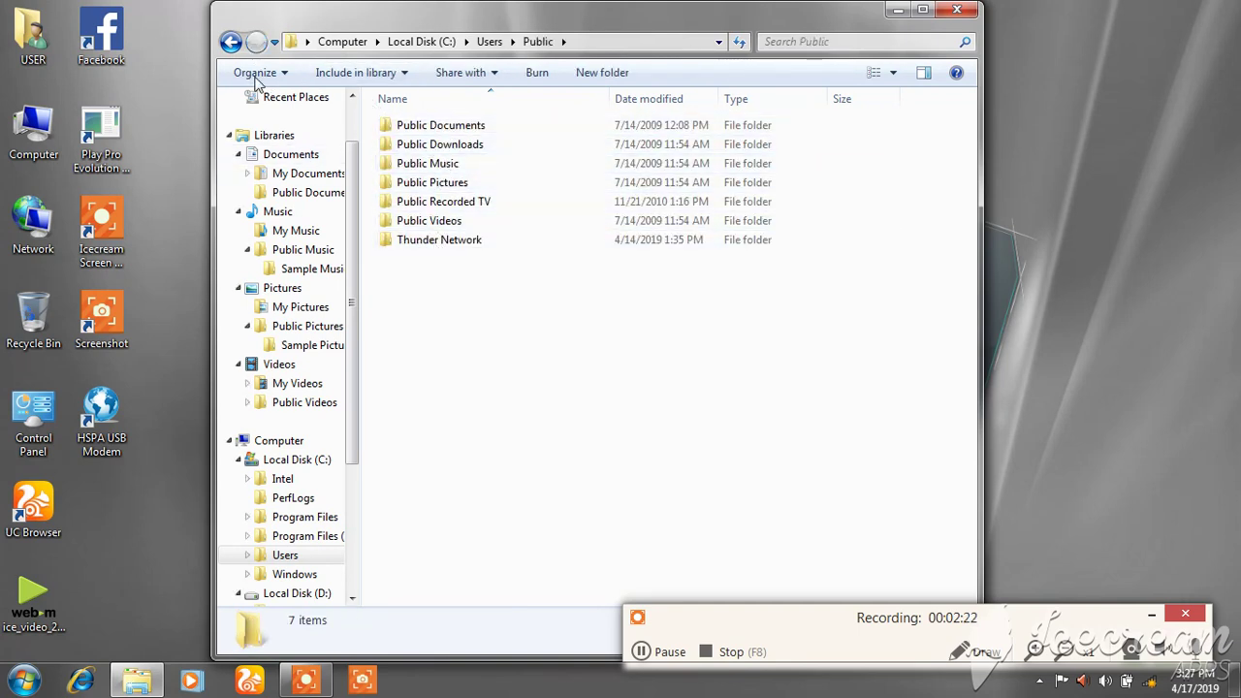
left_click(229, 42)
left_click(230, 42)
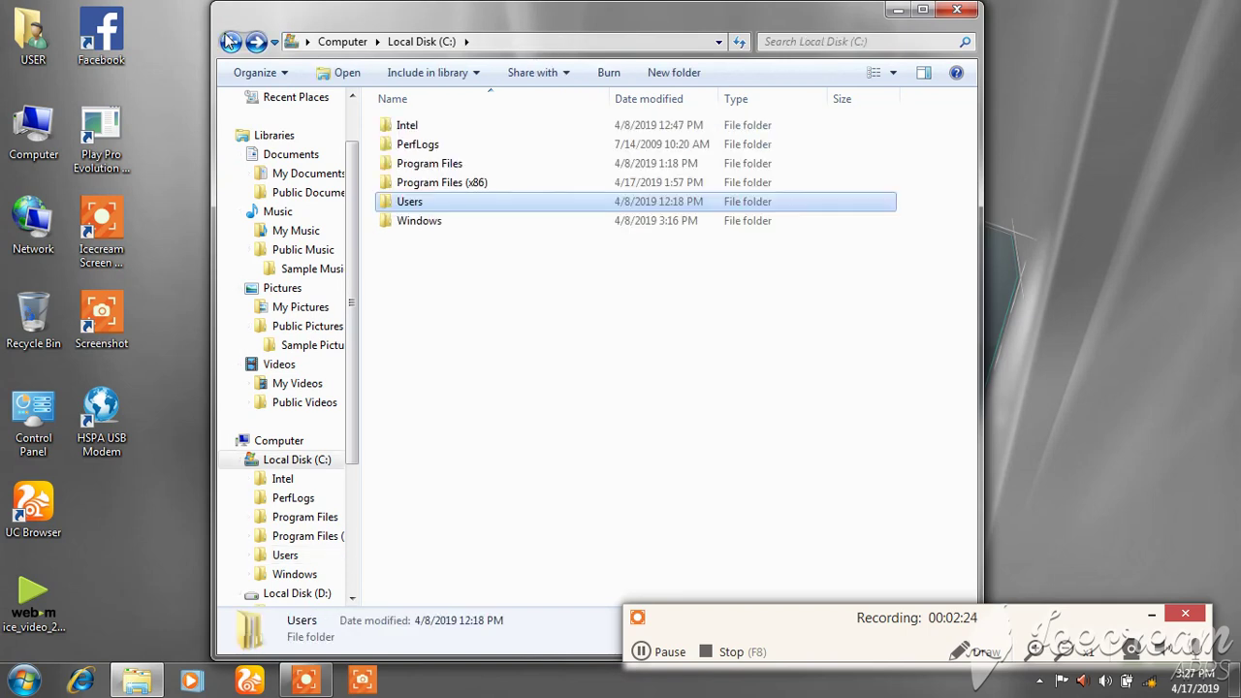
left_click(230, 42)
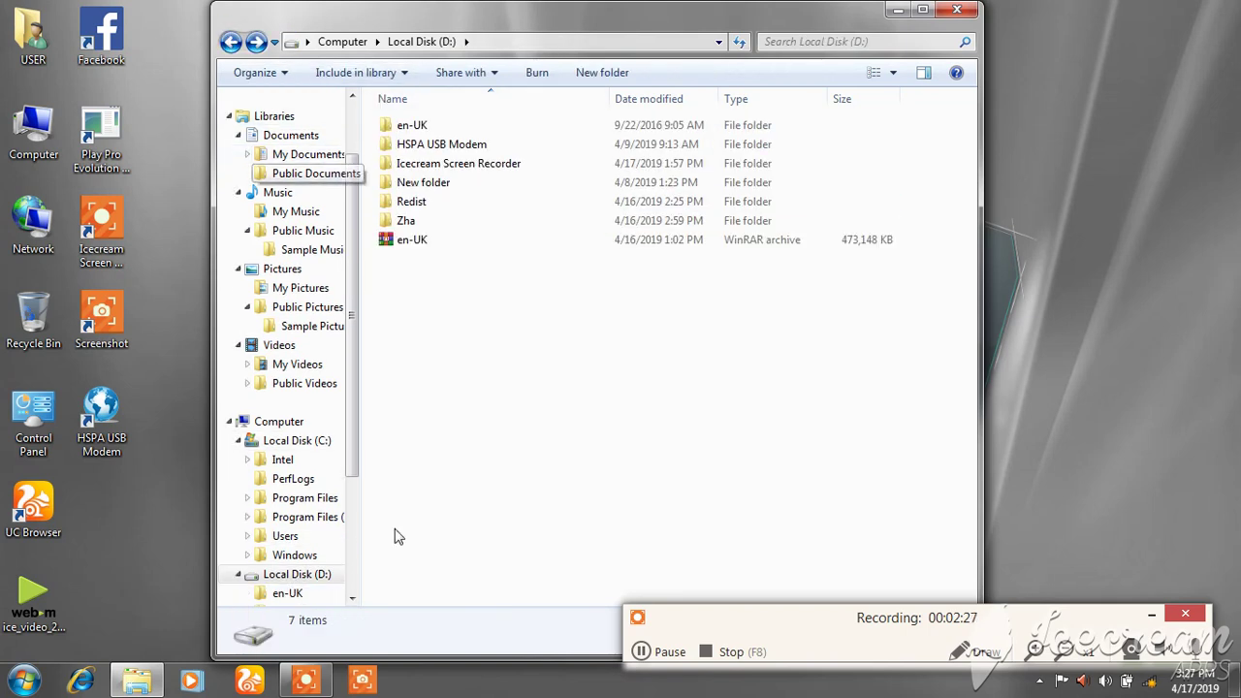
Inspect the contents of the HSPA USB Modem folder on Local Disk (D:), then close the folder window.
scroll(357, 446, "down", 2)
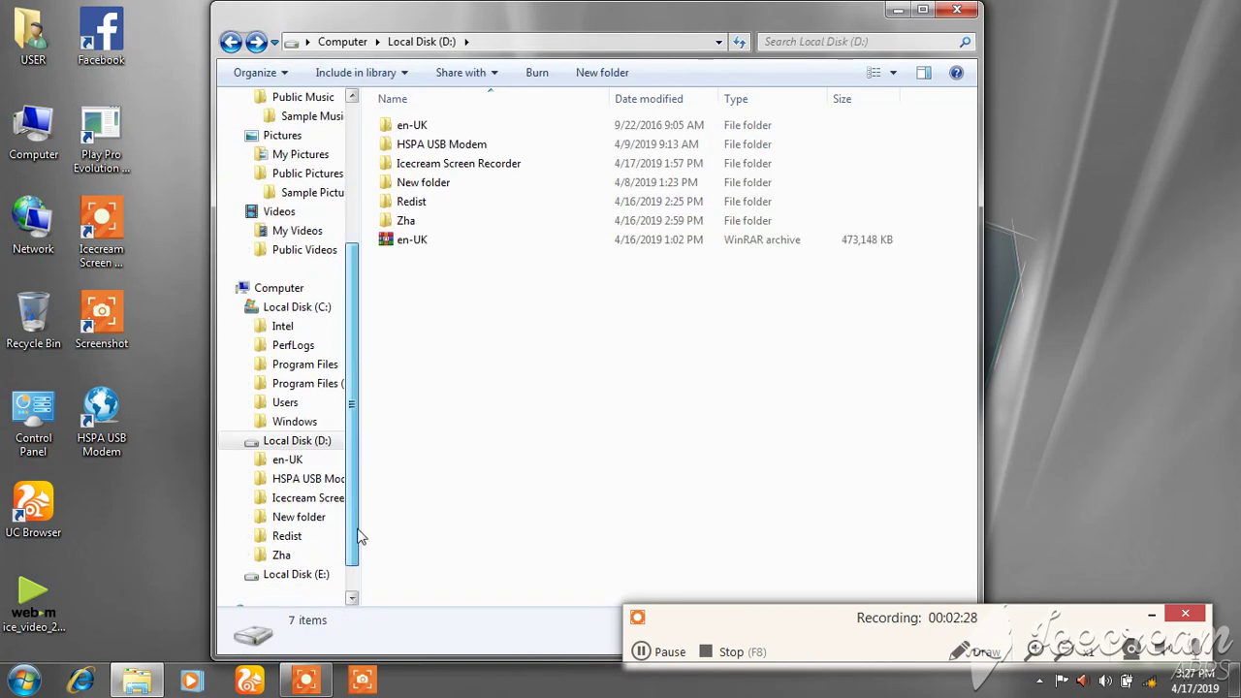
left_click(303, 480)
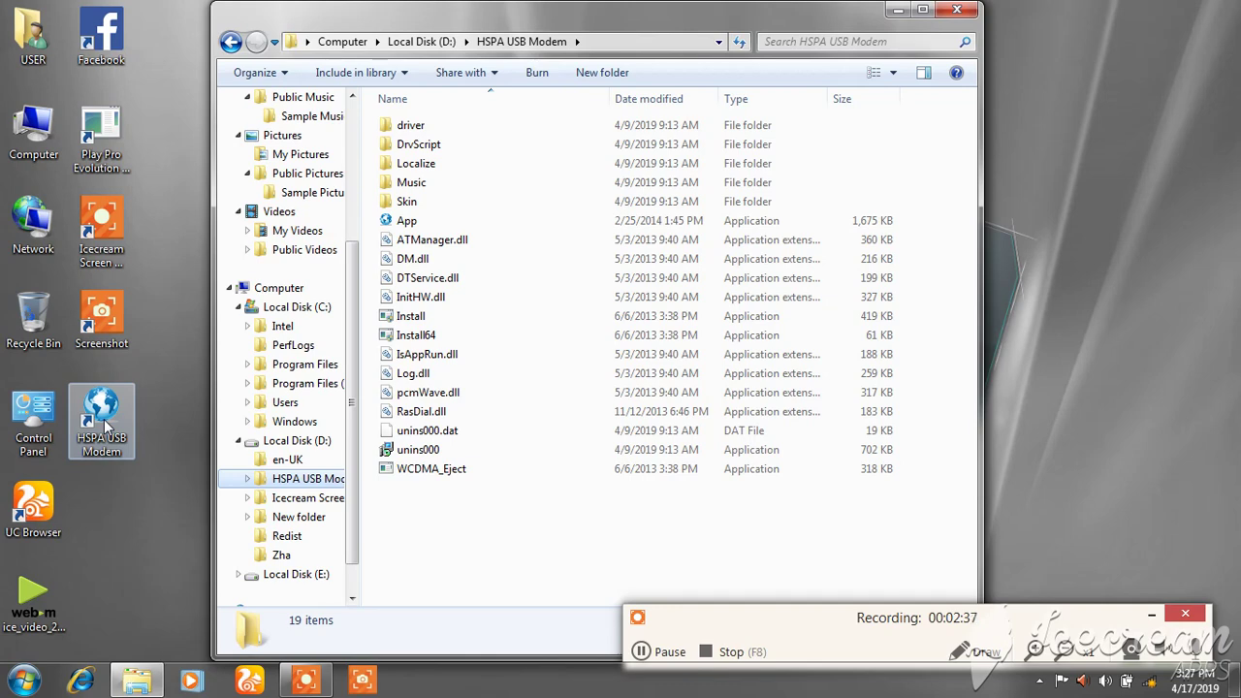
left_click(958, 11)
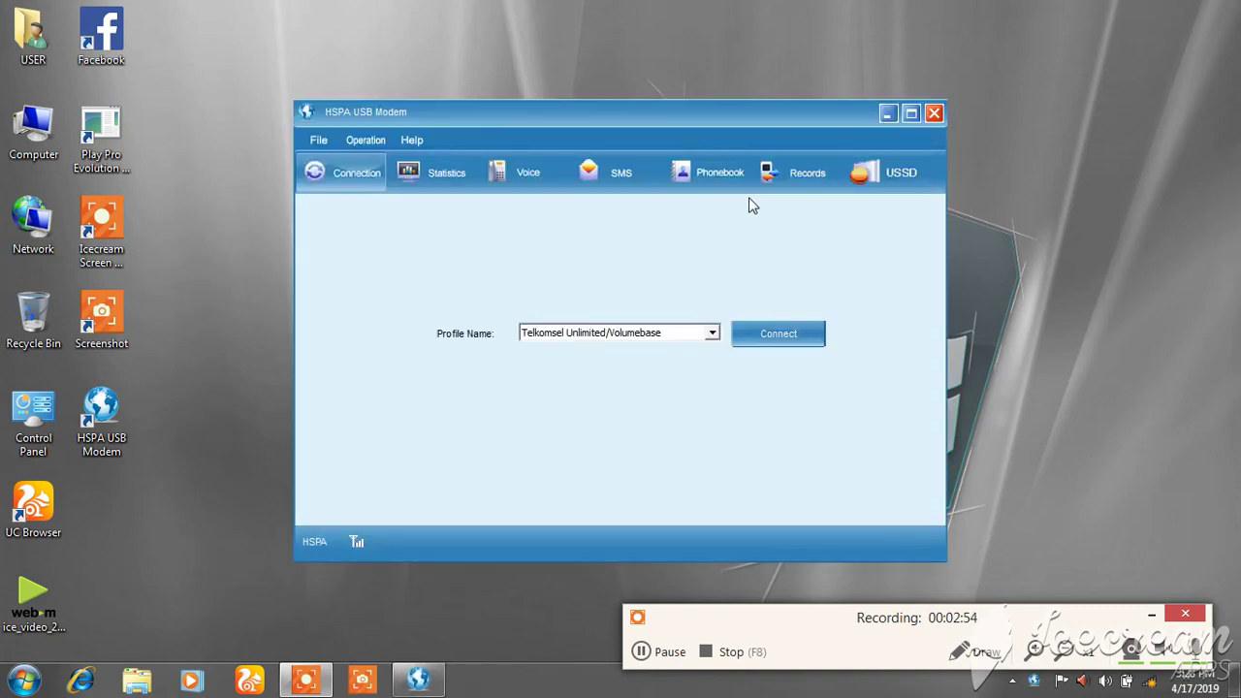
Connect HSPA USB Modem using the Telkomsel Unlimited/Volumebase profile and close its window.
left_click(764, 334)
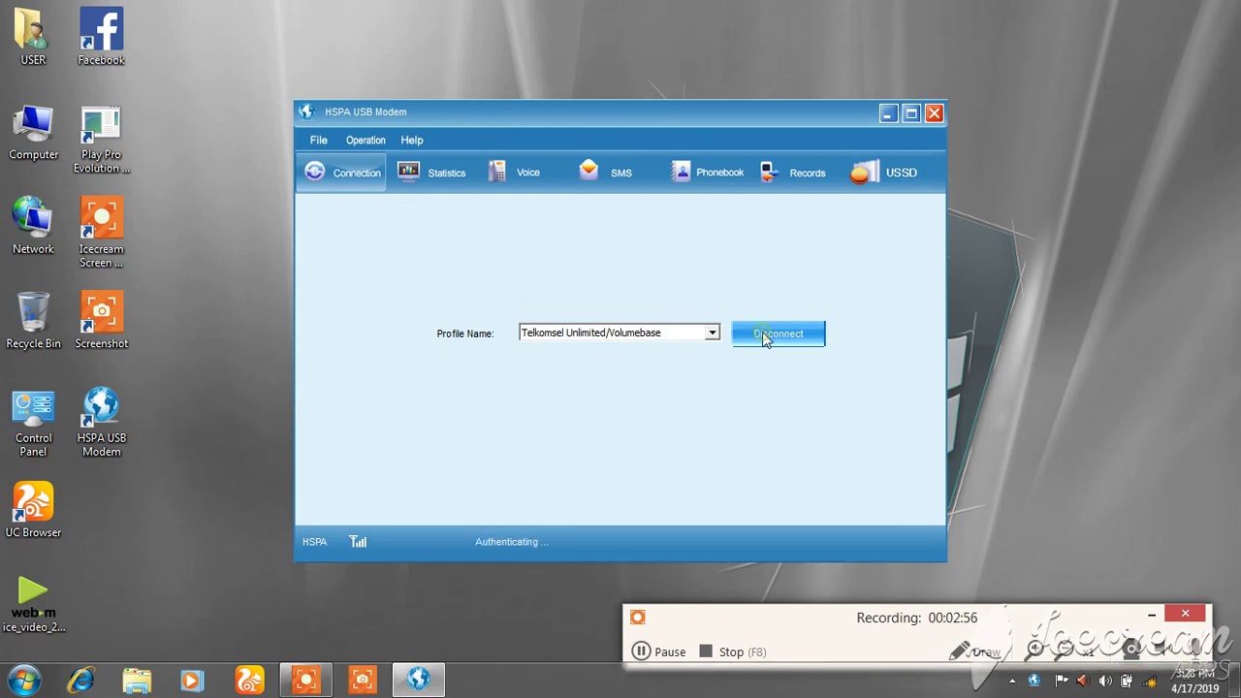
mouse_move(1157, 690)
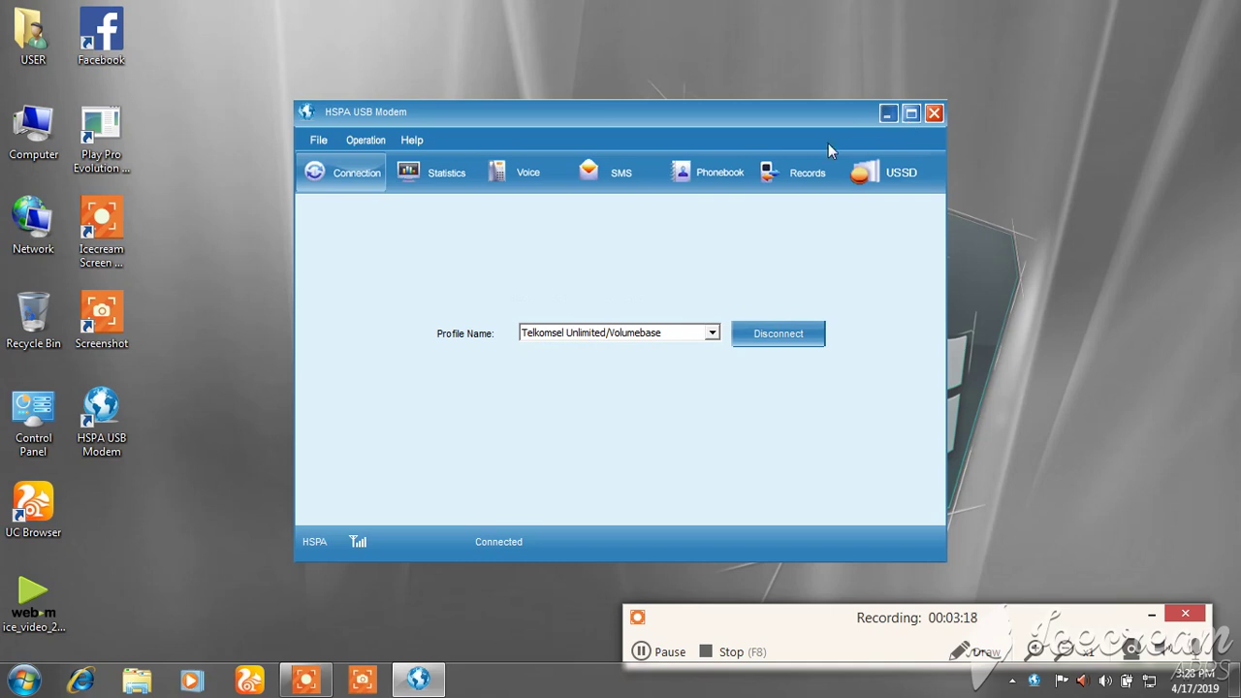
left_click(933, 114)
left_click(580, 387)
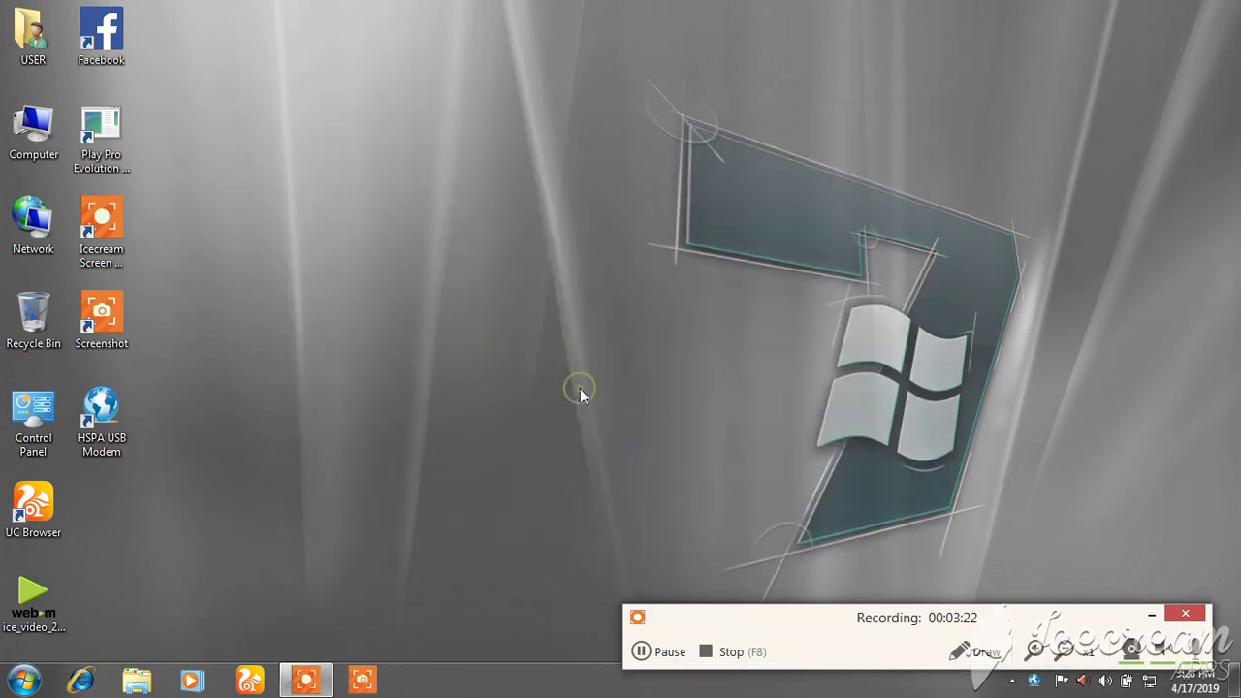
Open the file location of the HSPA USB Modem desktop shortcut.
right_click(91, 438)
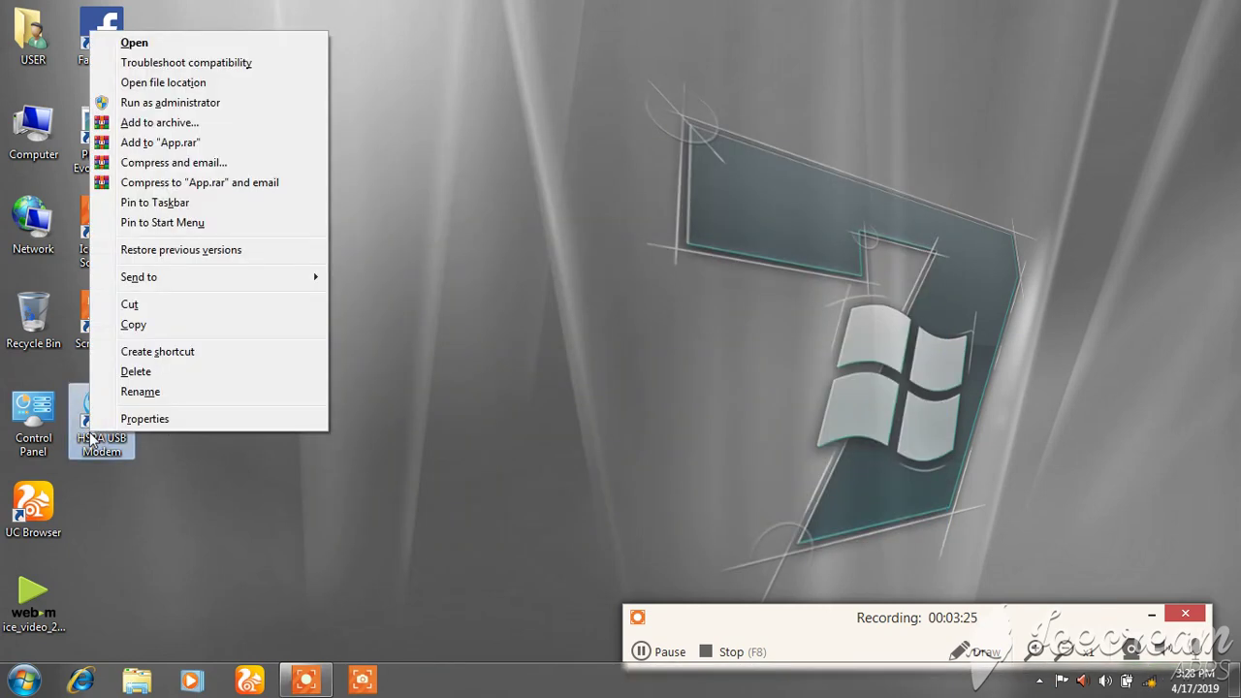
left_click(182, 83)
left_click(438, 545)
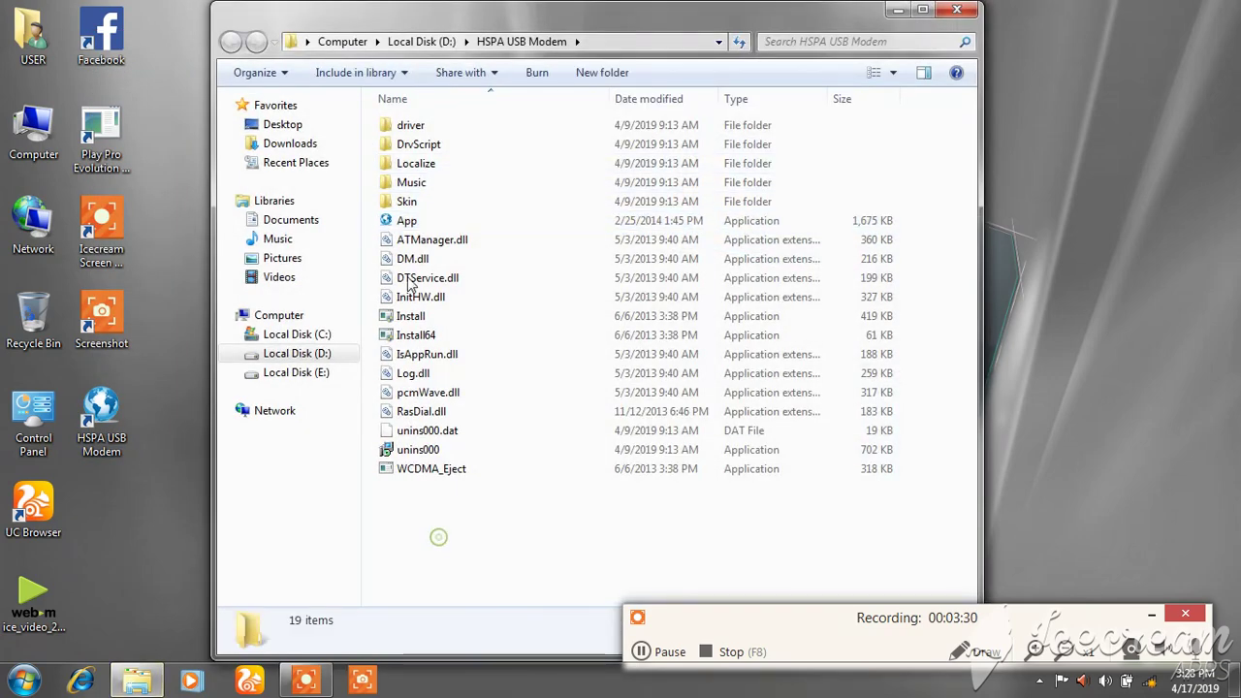
right_click(426, 455)
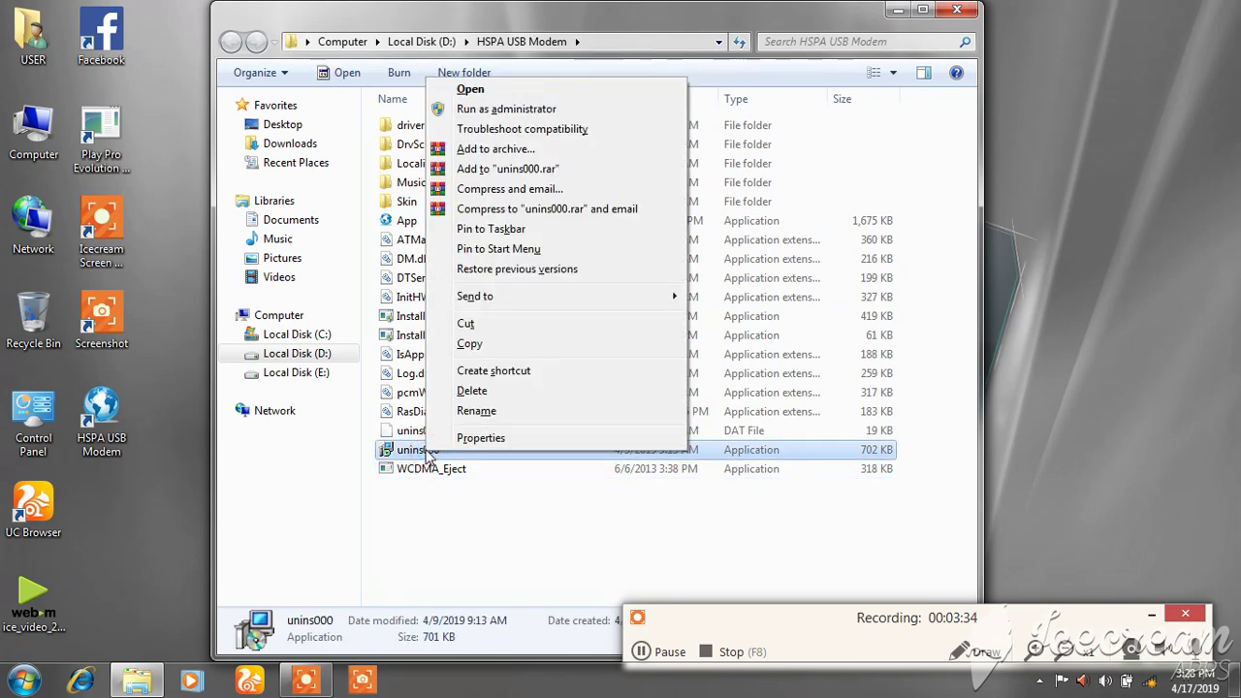
left_click(471, 389)
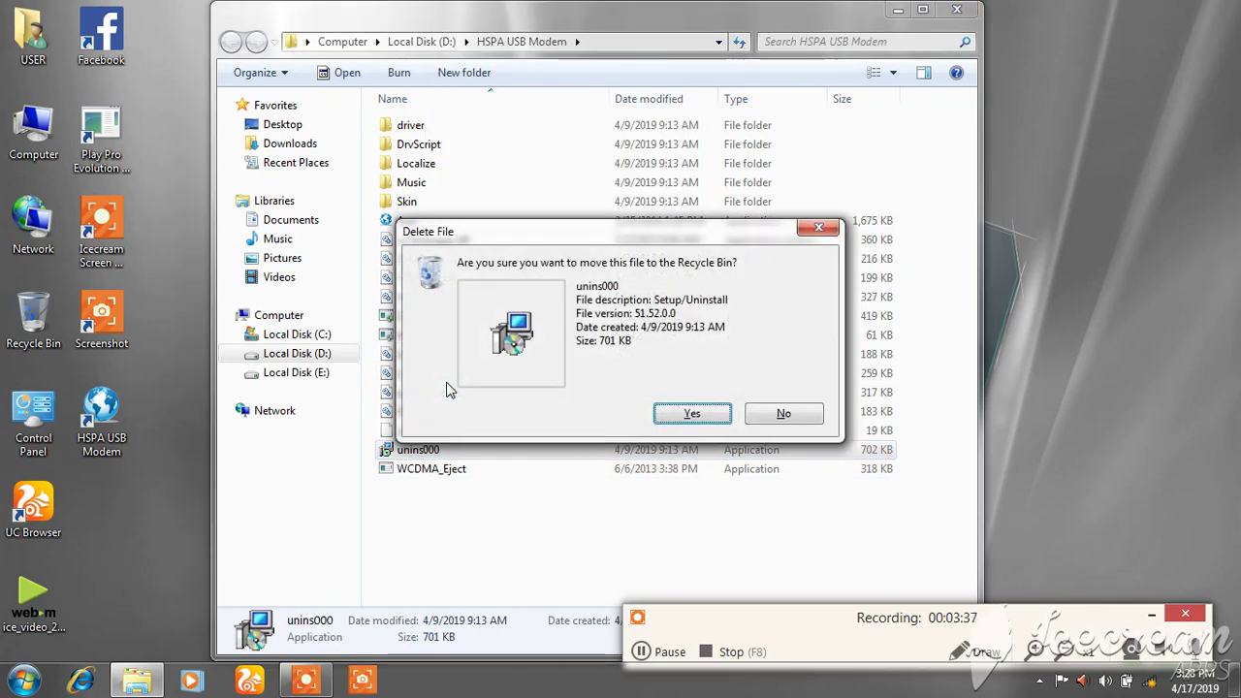
left_click(785, 414)
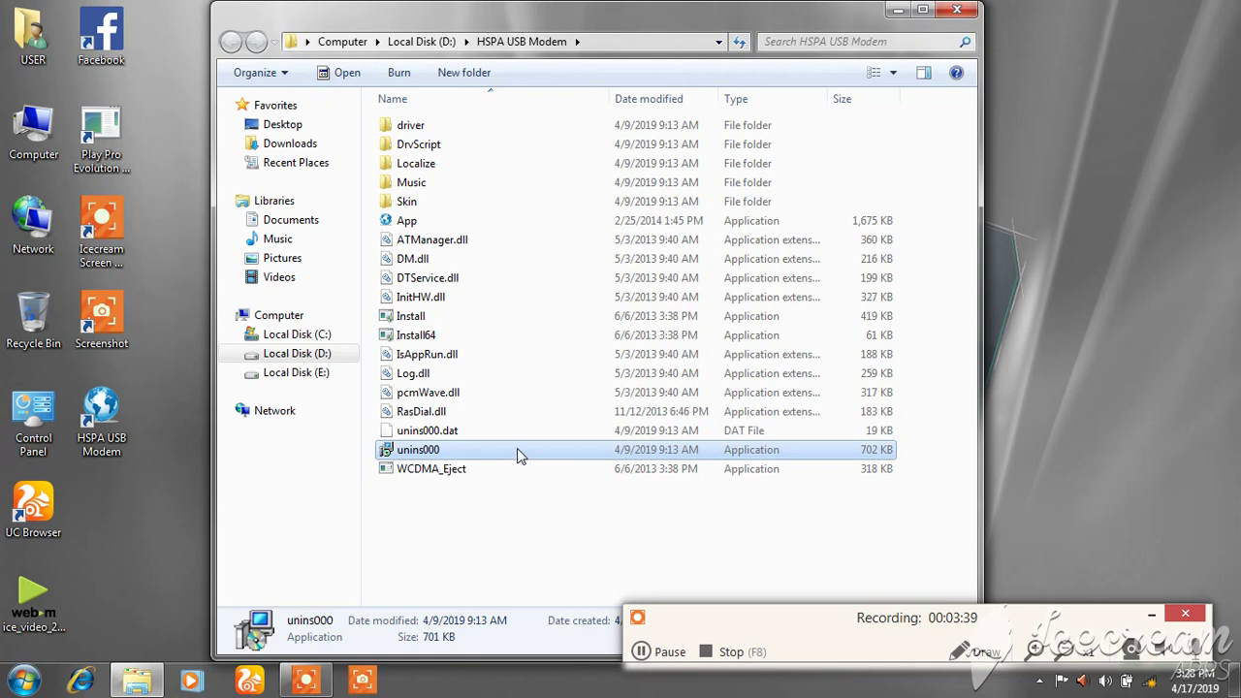
Uninstall HSPA USB Modem and all its components by running unins000, and close the folder window.
right_click(517, 450)
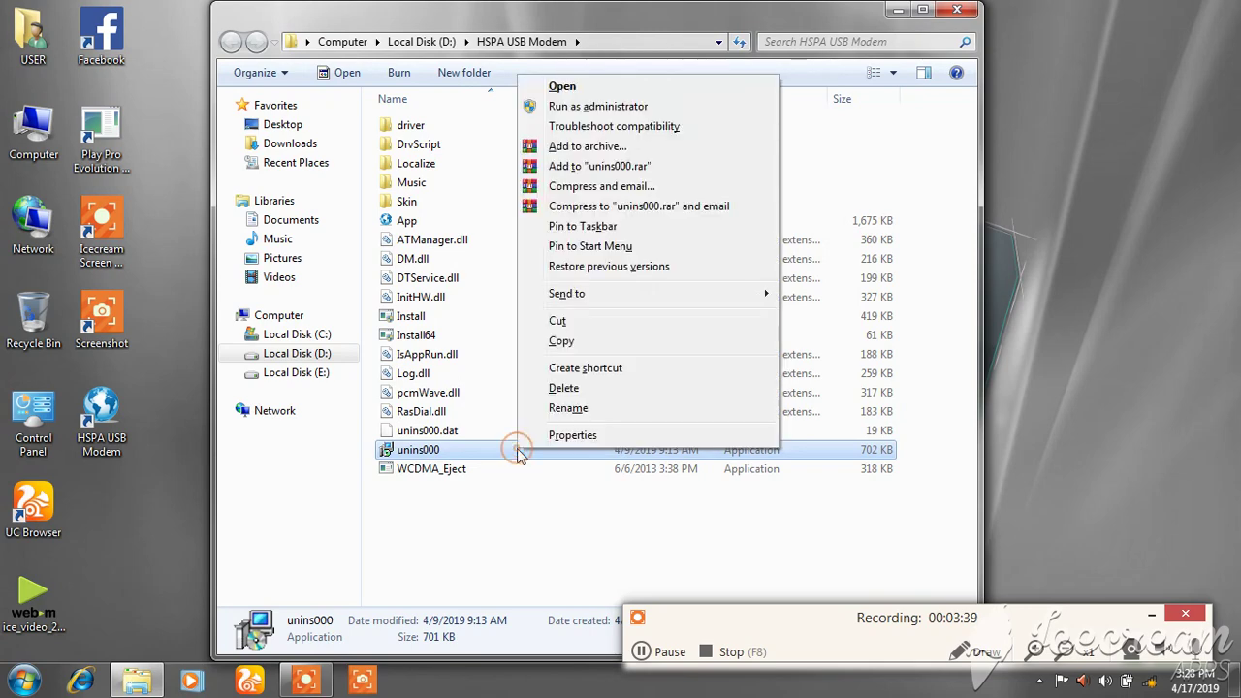
left_click(531, 88)
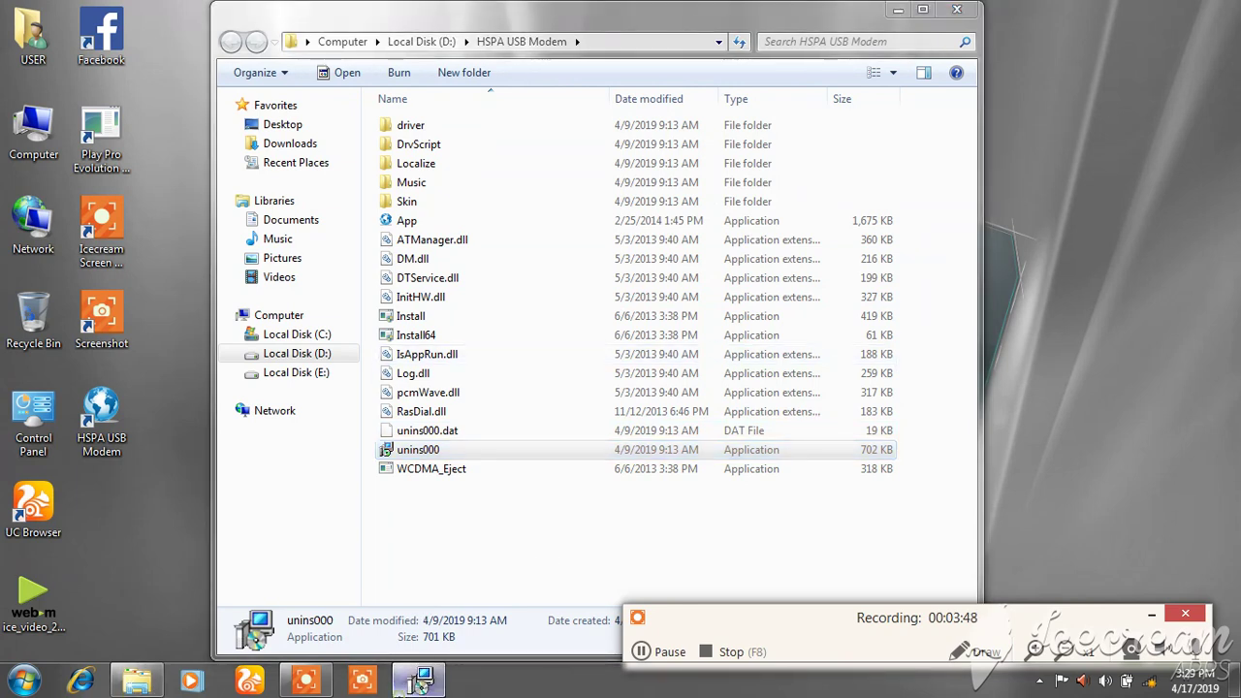
left_click(419, 681)
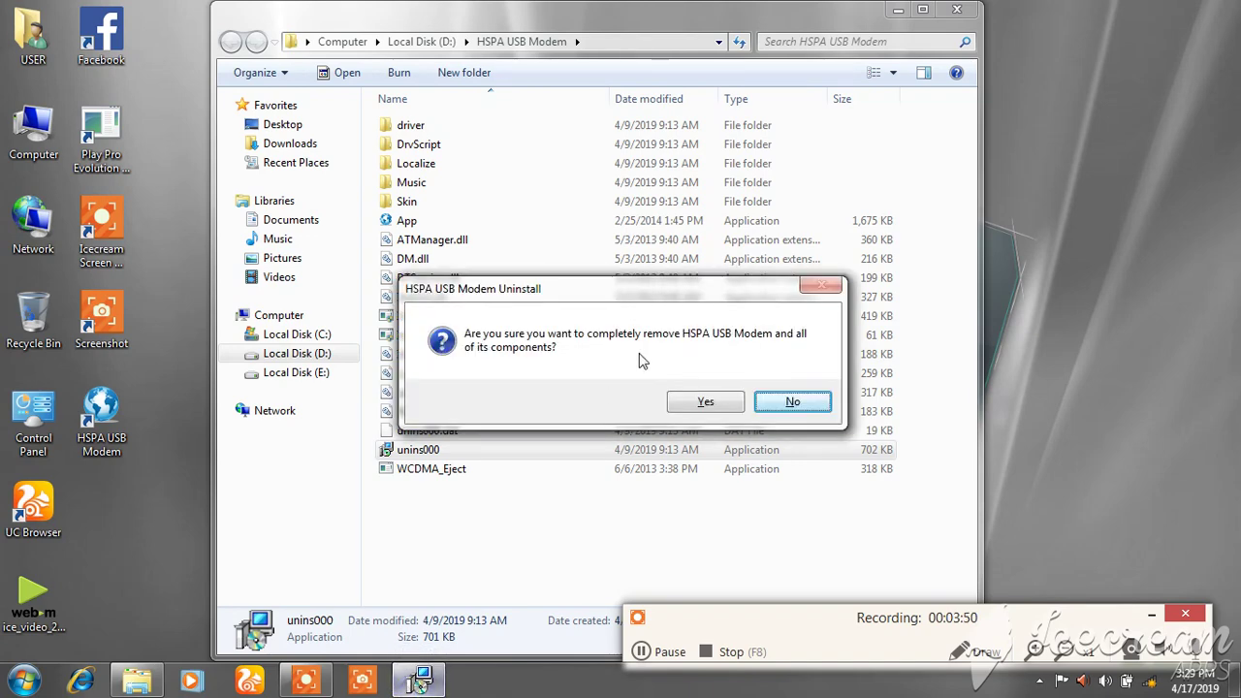
left_click(702, 401)
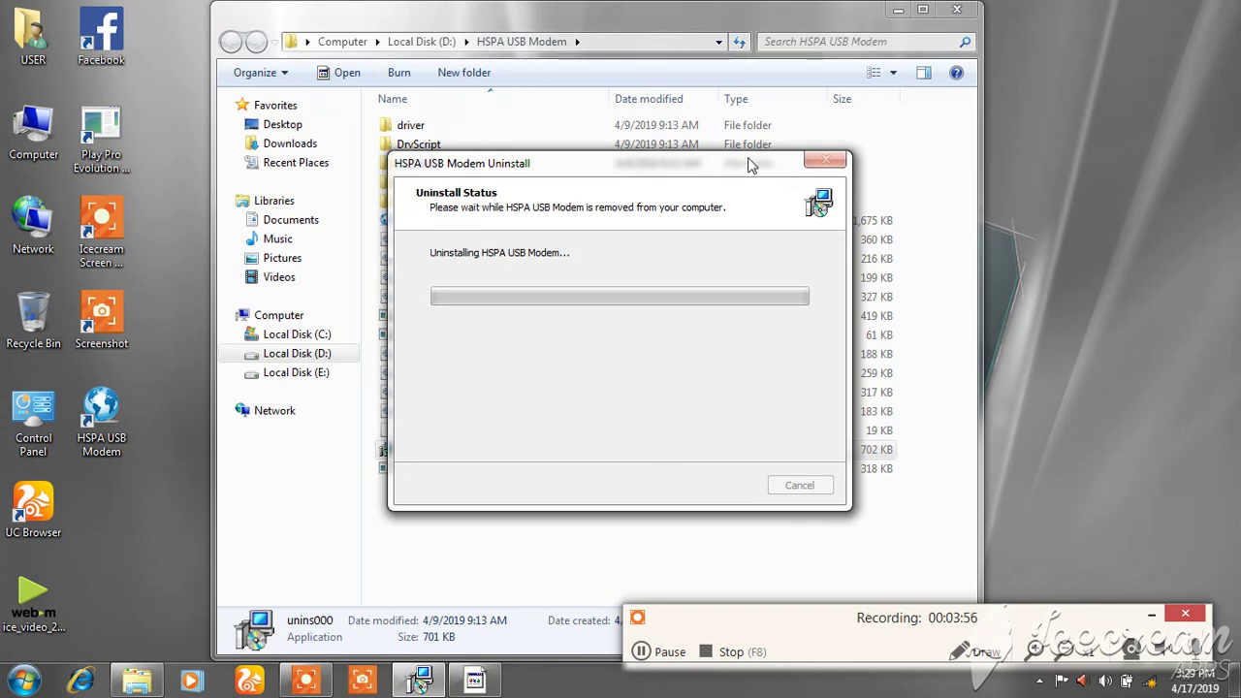
left_click_drag(749, 165, 769, 259)
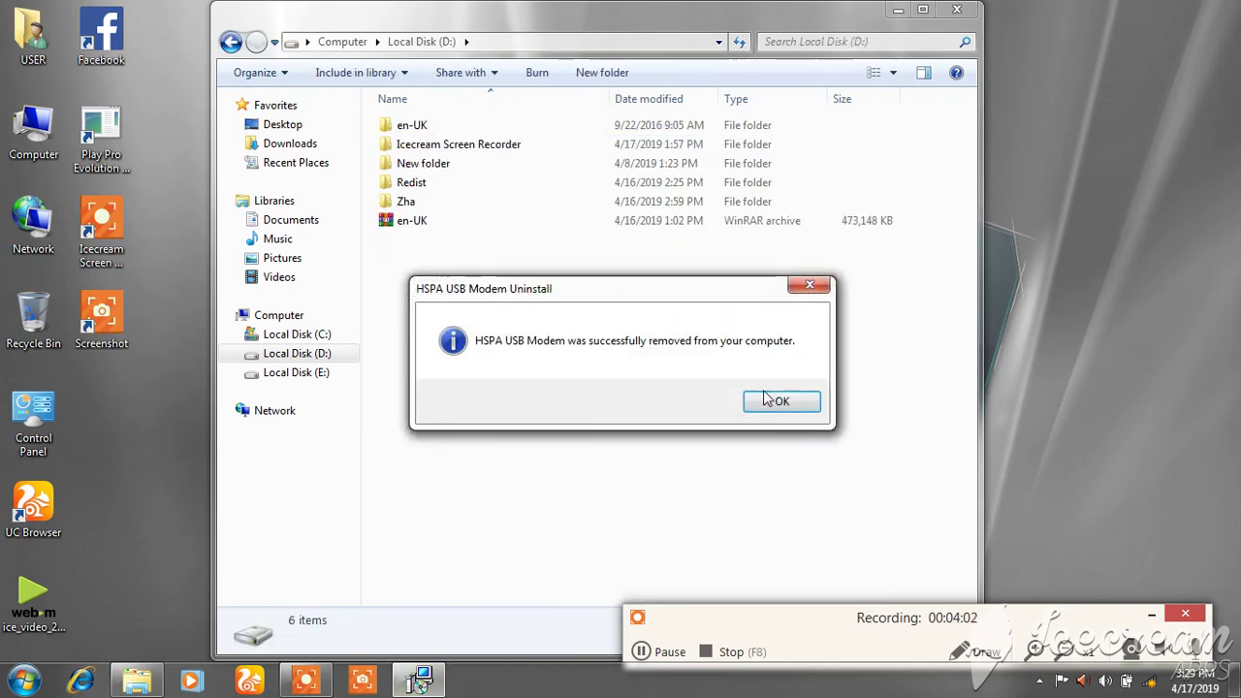
left_click(768, 400)
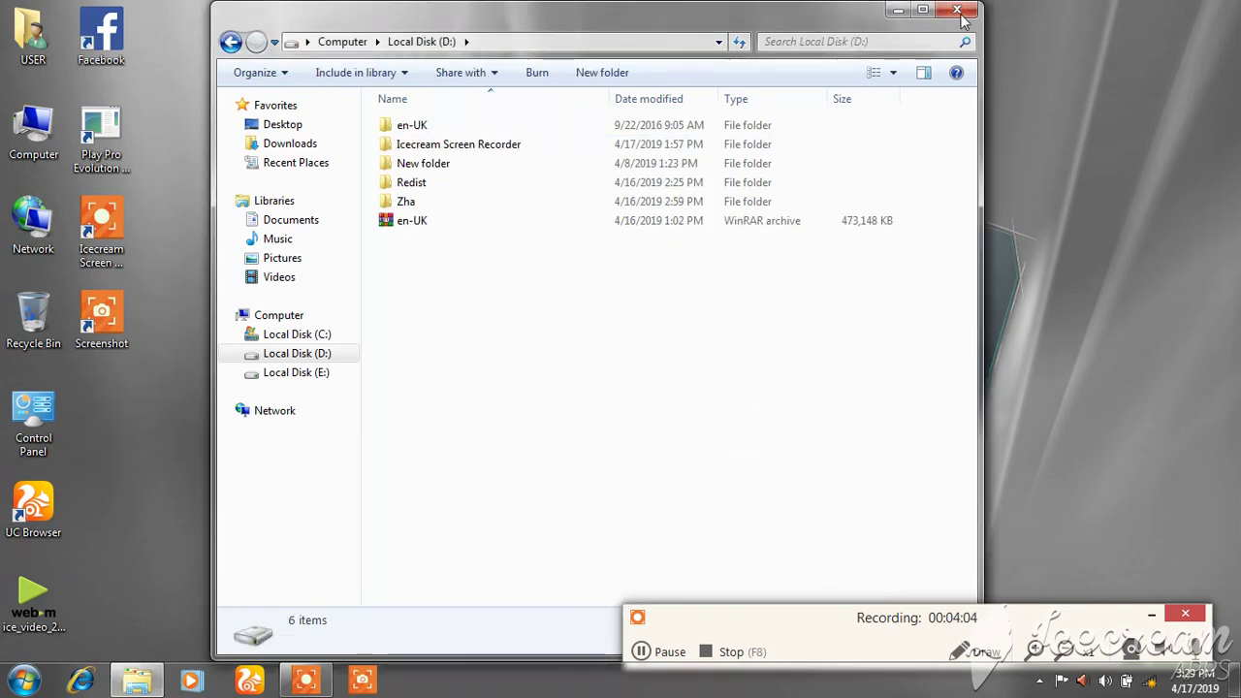
left_click(959, 13)
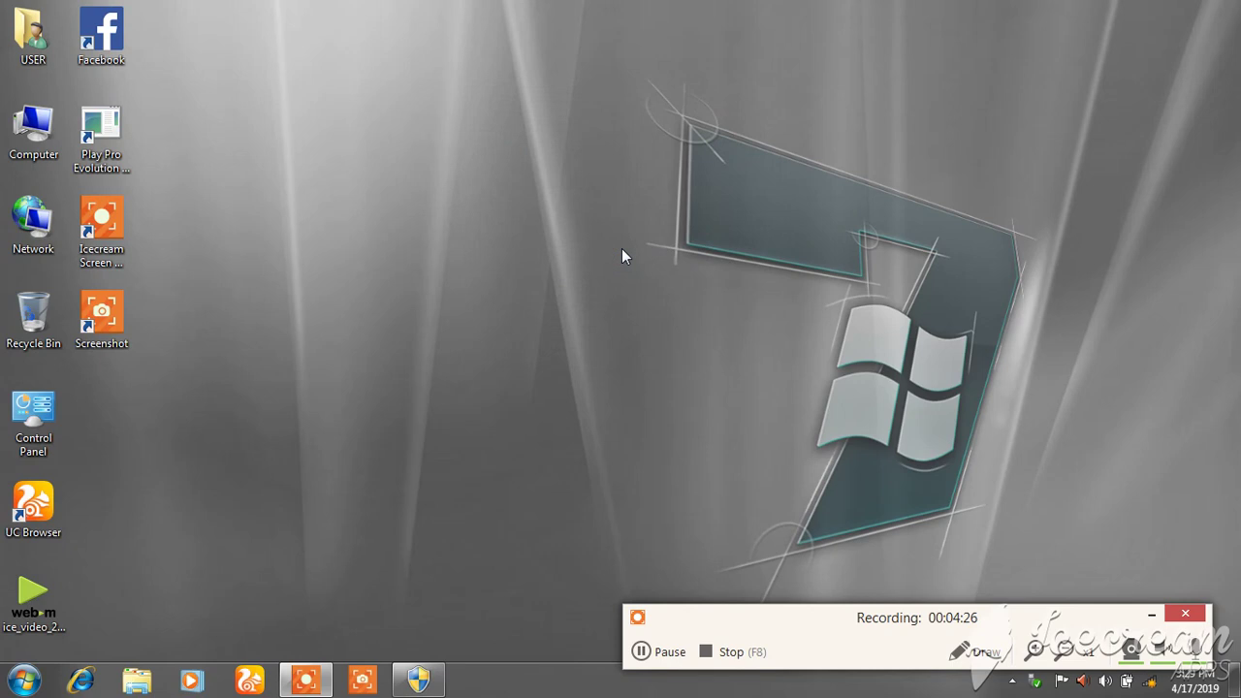
Bring up the HSPA USB Modem setup and choose English as the installation language.
left_click(418, 680)
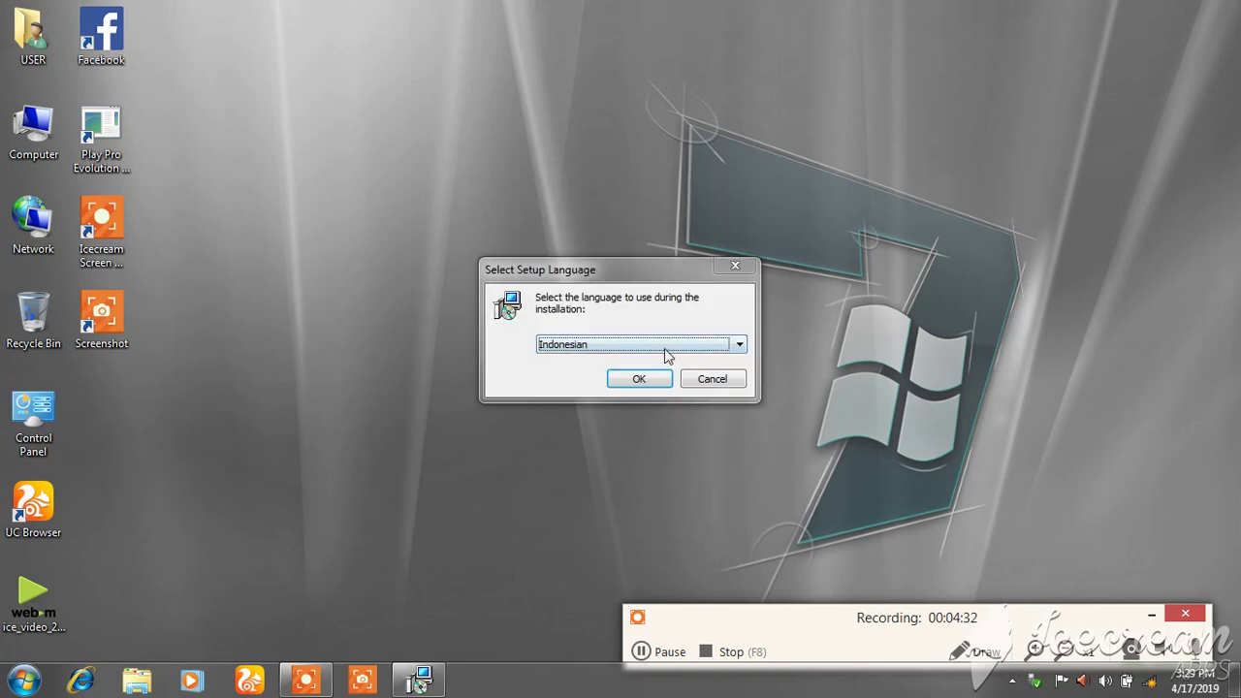
left_click(666, 348)
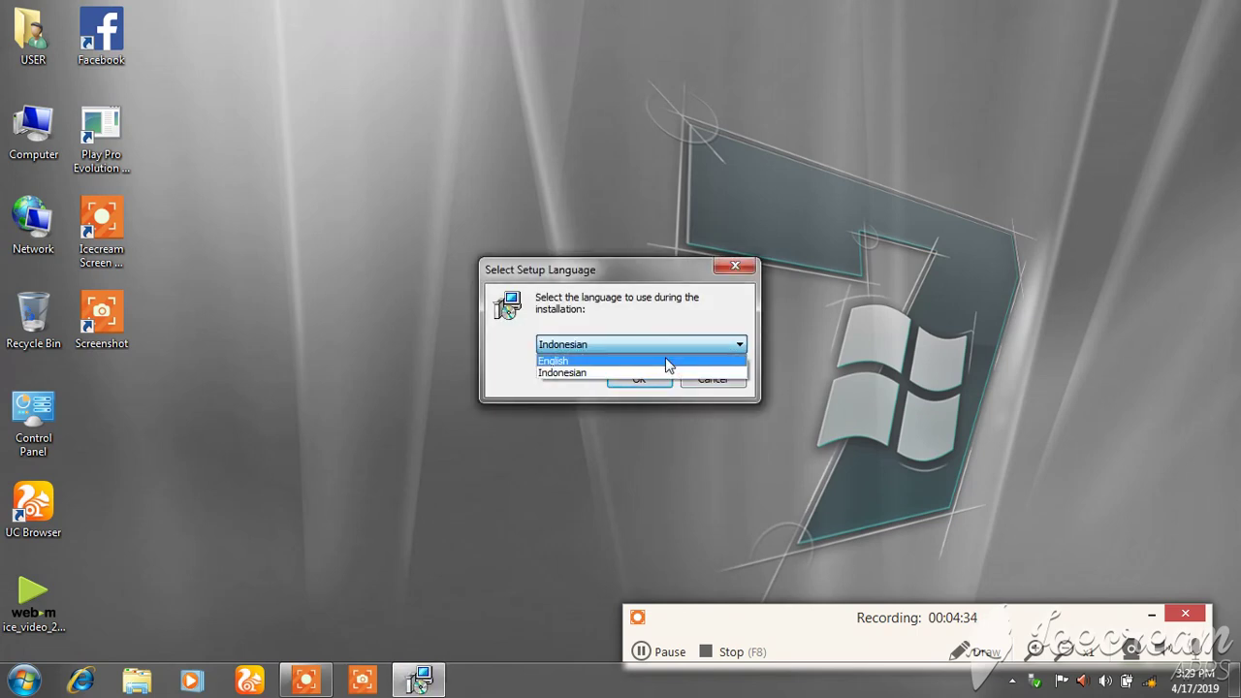
left_click(666, 362)
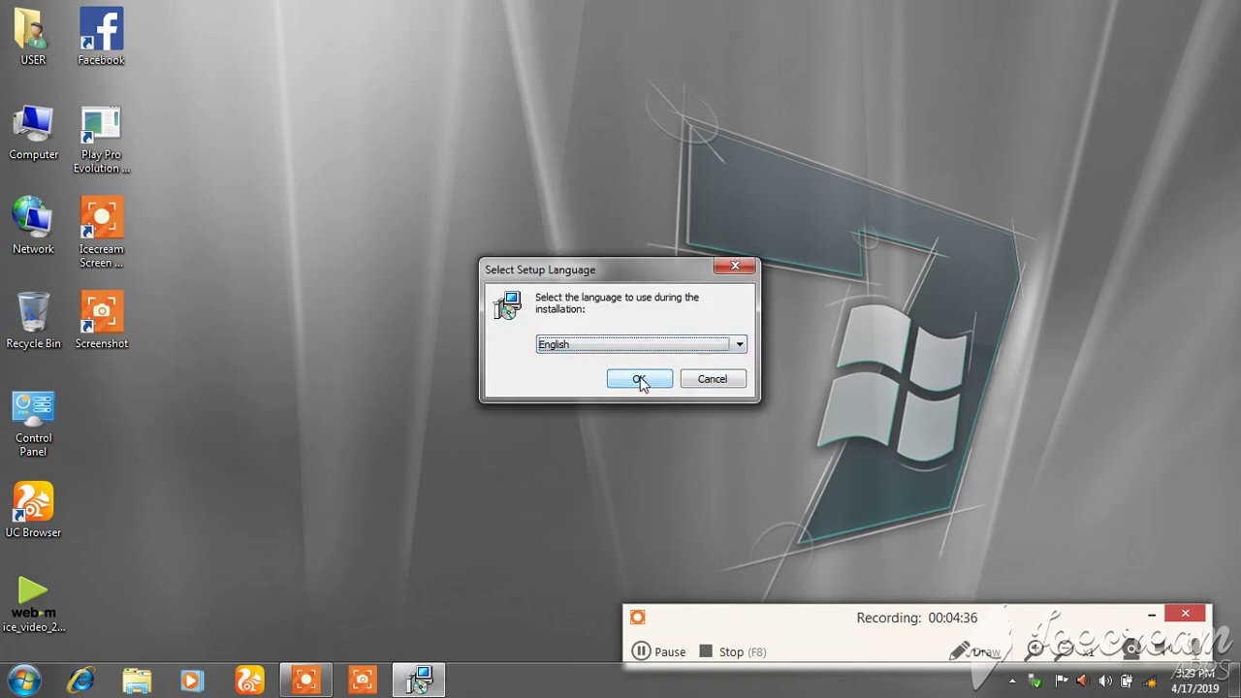
left_click(640, 380)
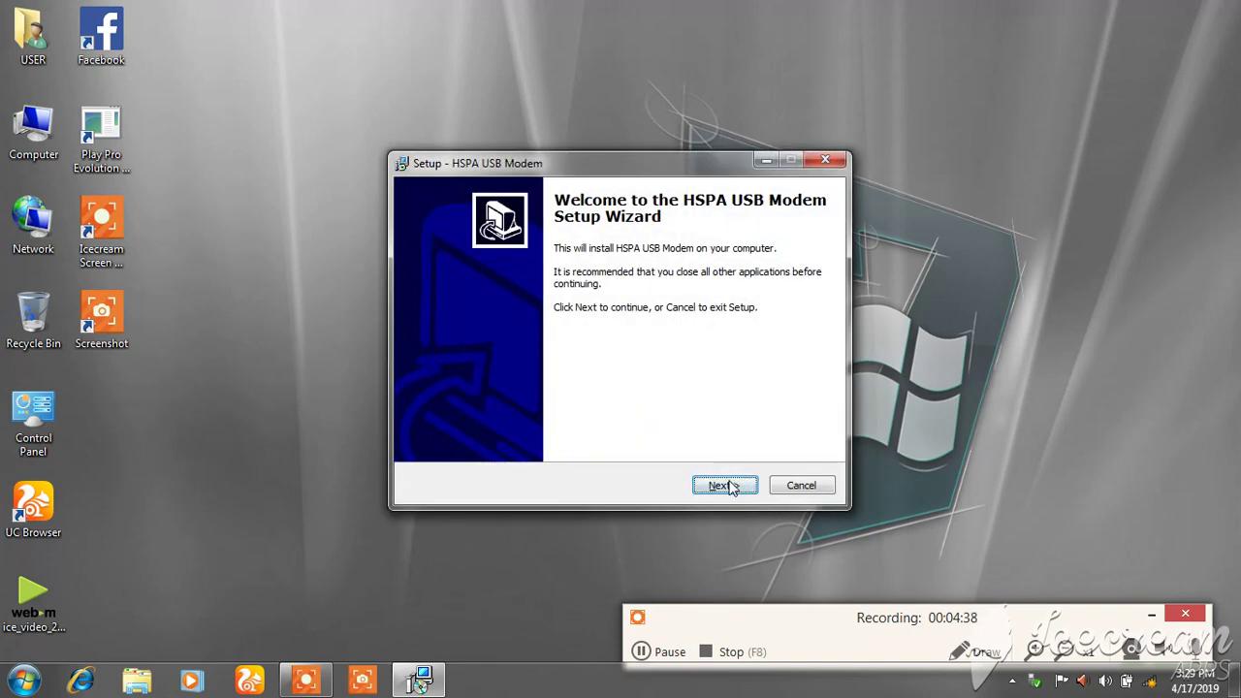
Set the installation destination to E:\HSPA USB Modem and accept HSPA USB Modem as the Start Menu folder.
left_click(727, 486)
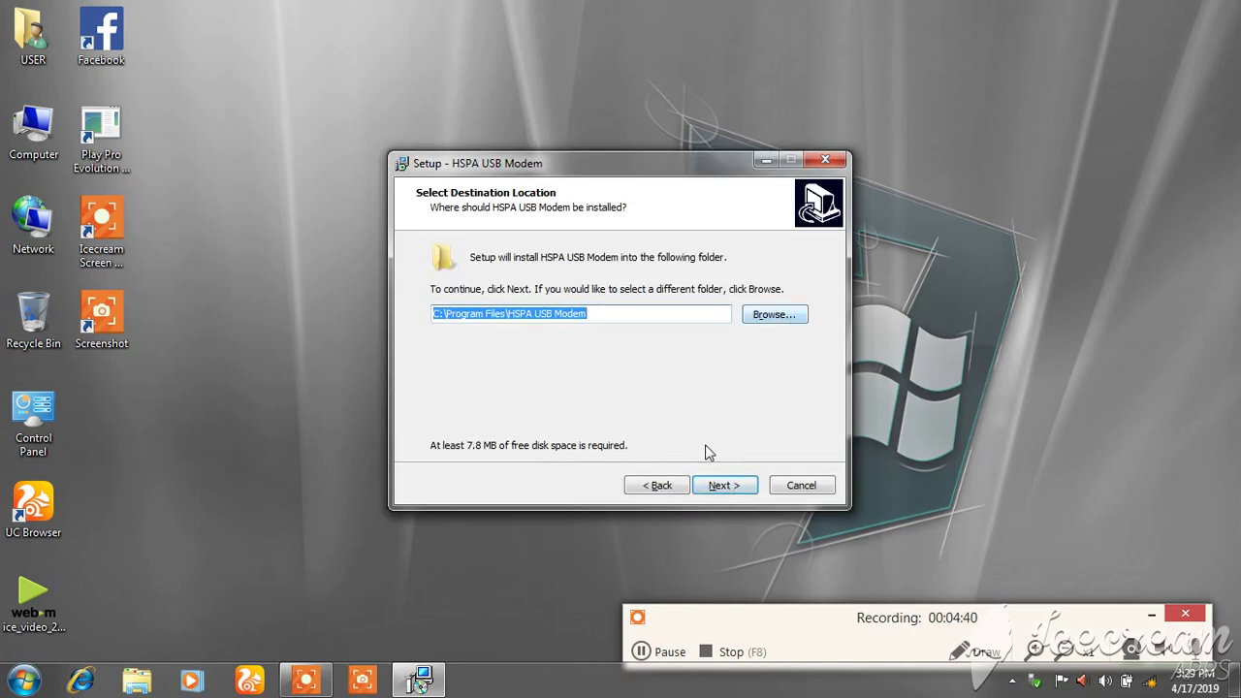
left_click(765, 315)
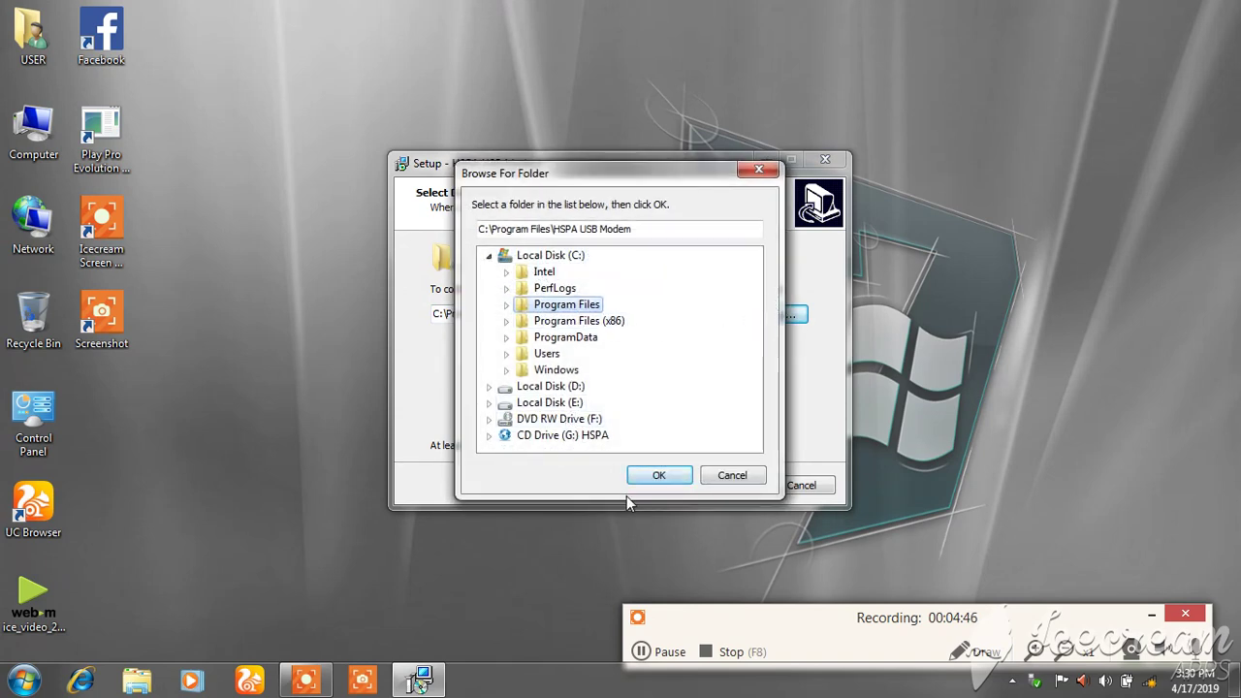
left_click(567, 407)
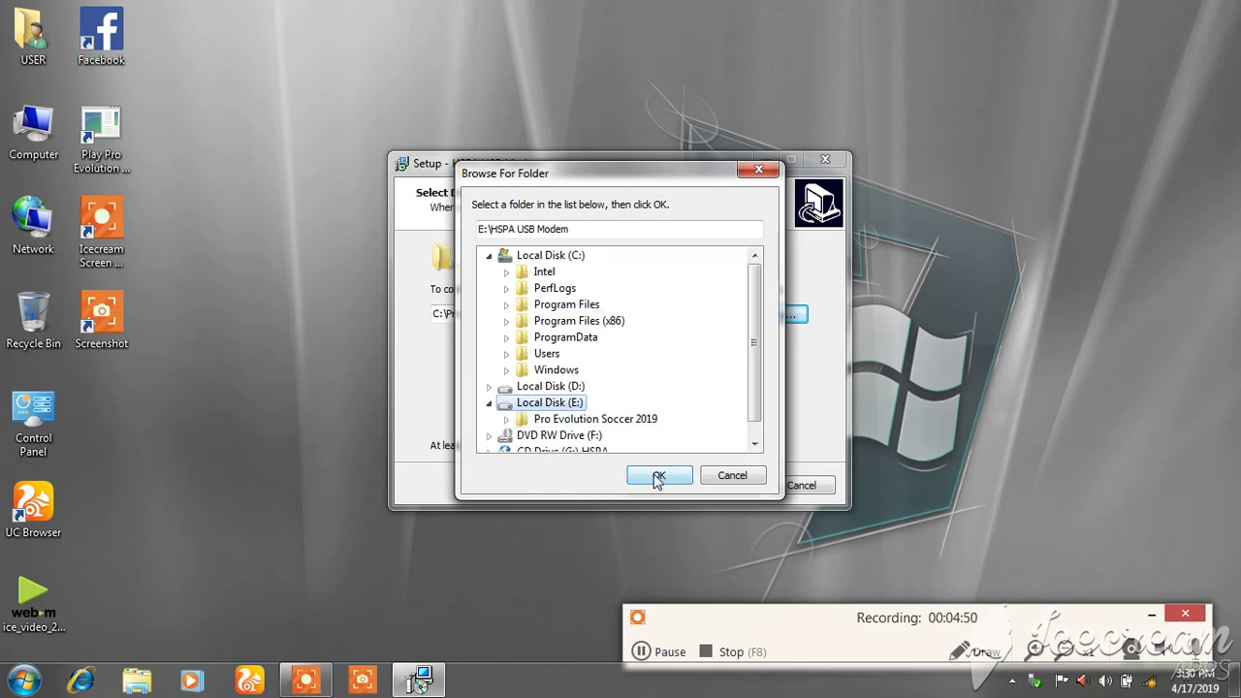
double_click(562, 405)
left_click(686, 475)
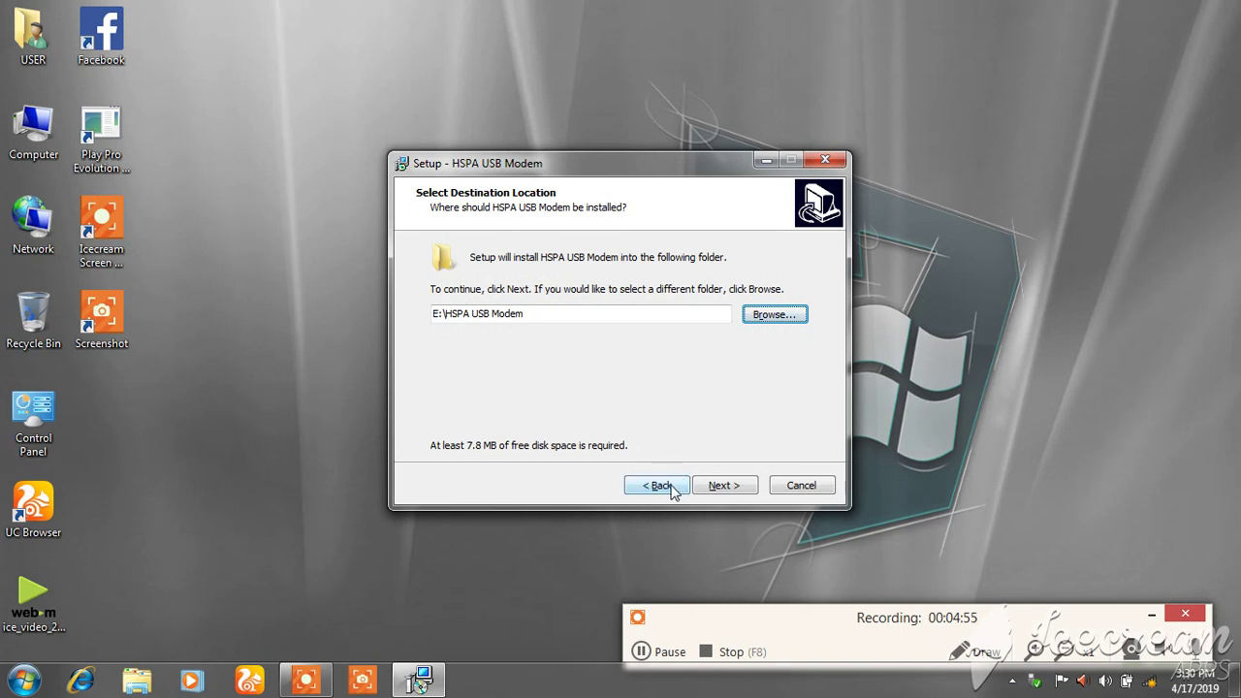
left_click(723, 485)
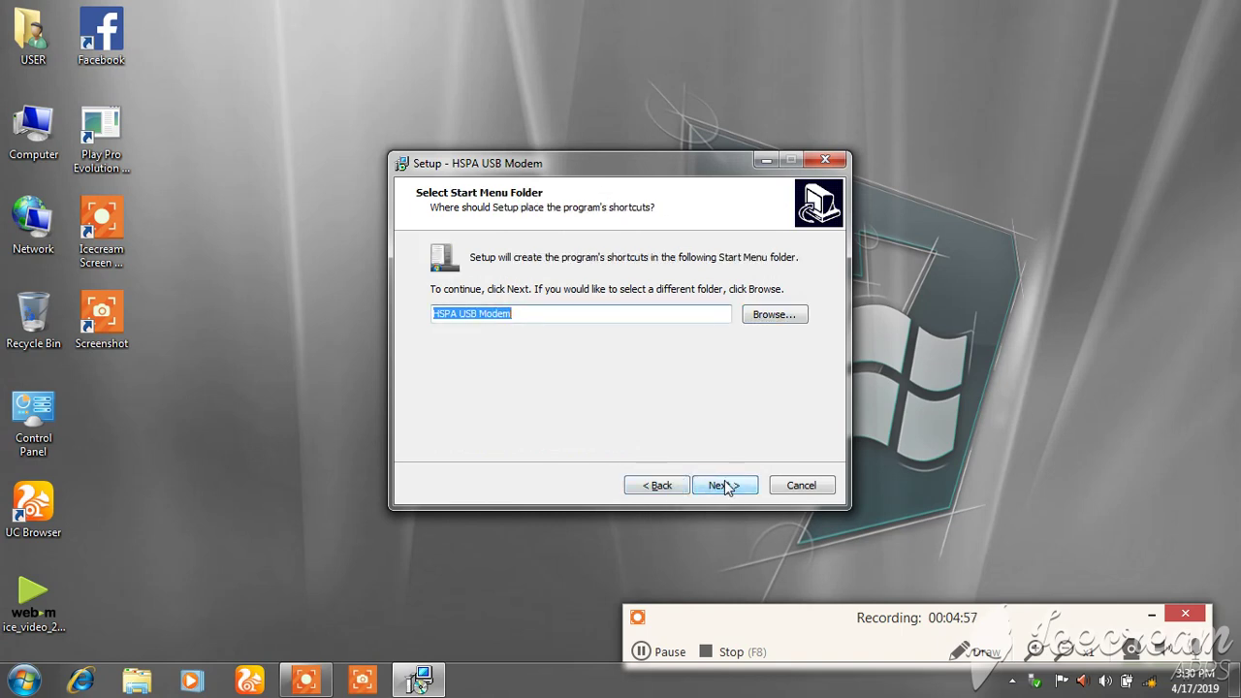
left_click(723, 485)
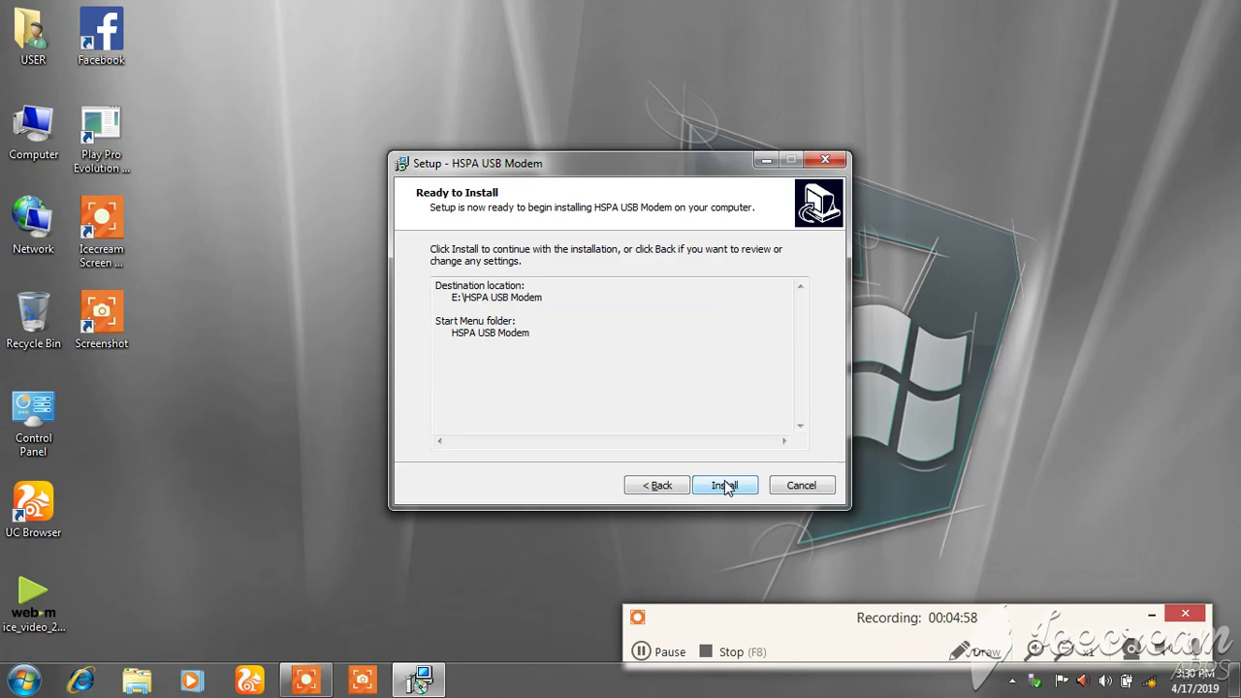